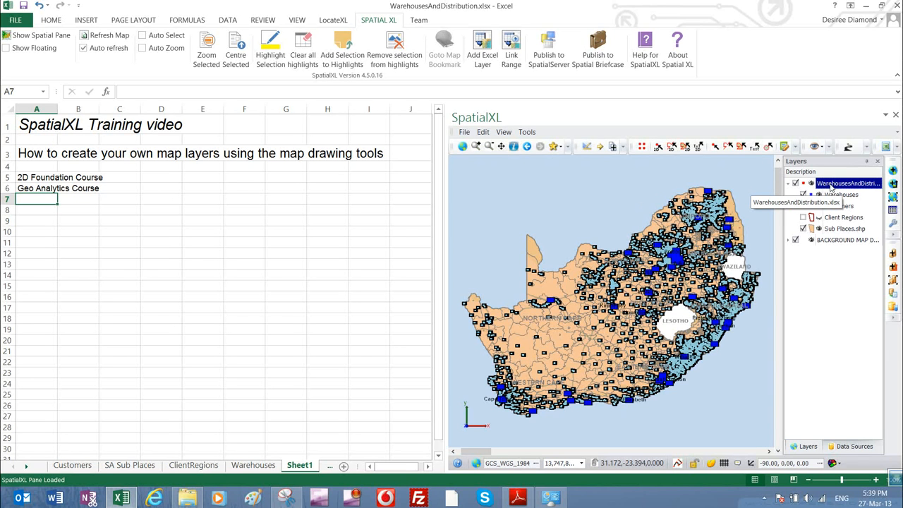
Start a new sub layer under the WarehousesAndDistribution.xlsx layer and give it the description MyAreas.
right_click(831, 185)
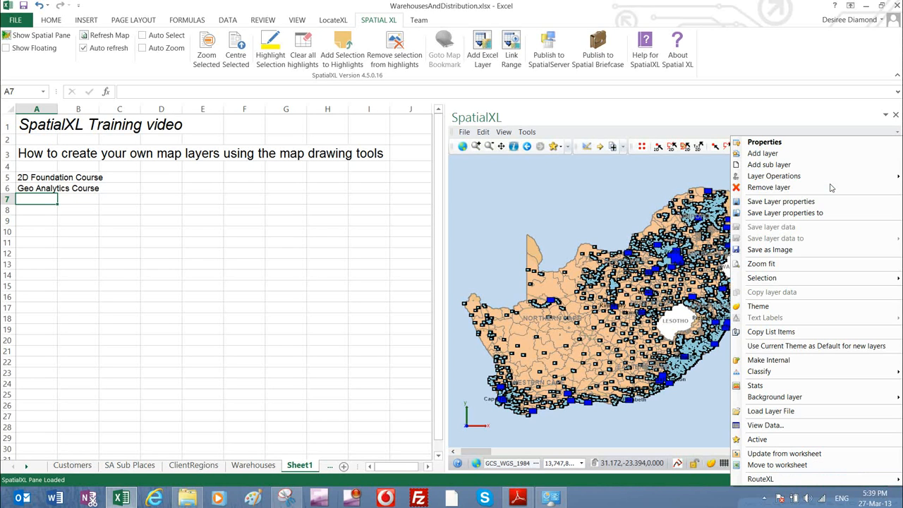
click(790, 164)
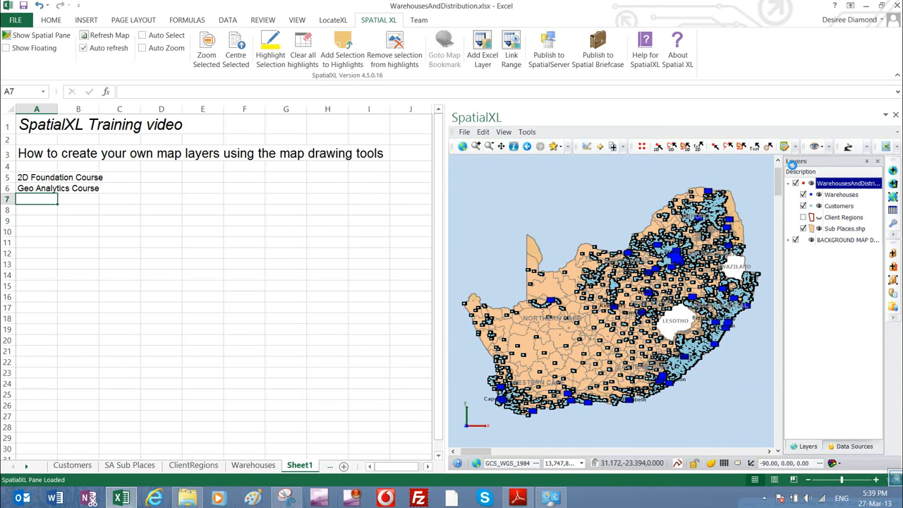
text(MyAreas)
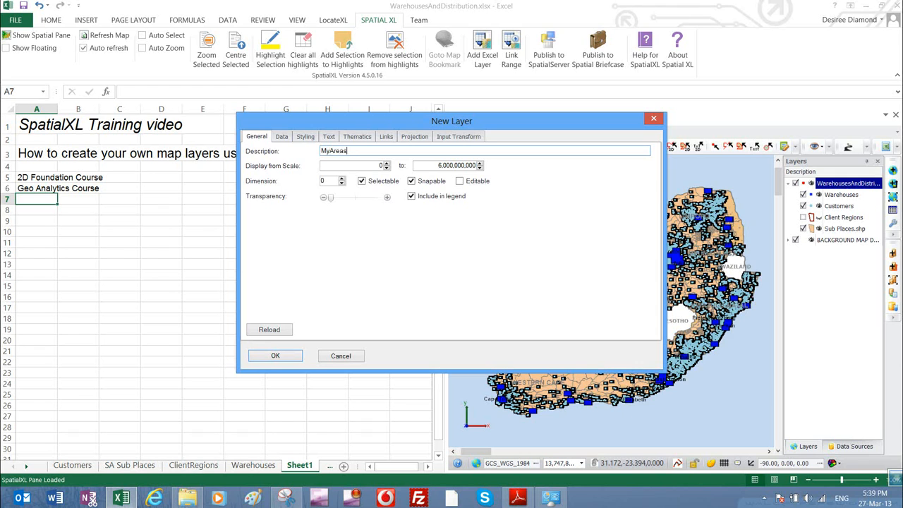
Create the new layer's columns from the With ID and Description preset and confirm the layer.
click(281, 136)
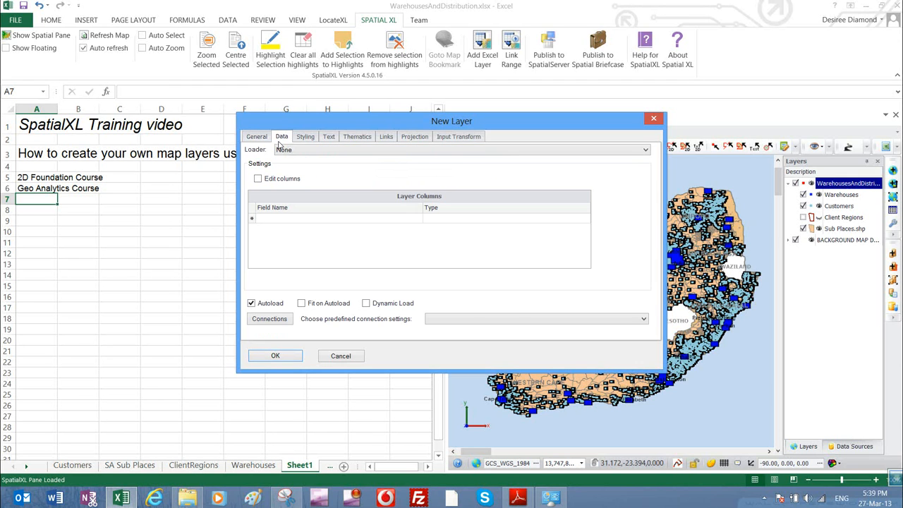
click(257, 179)
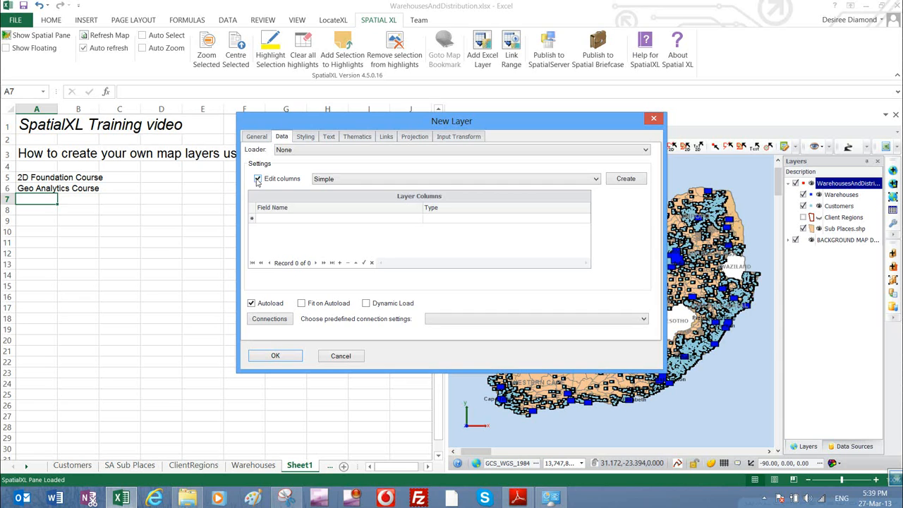
click(355, 182)
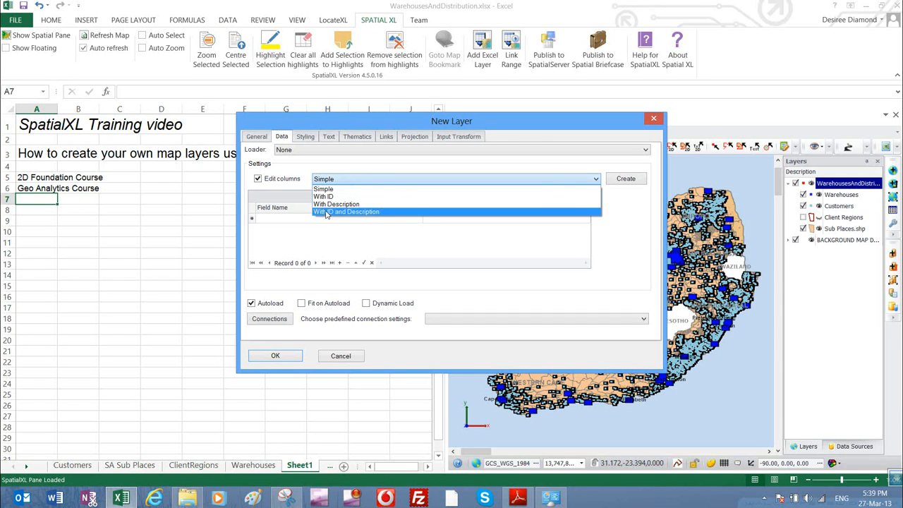
click(339, 212)
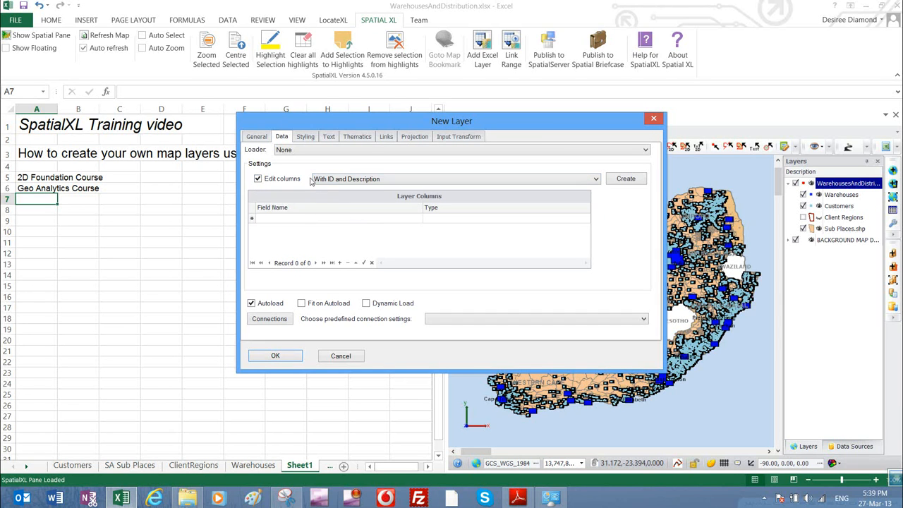
click(621, 180)
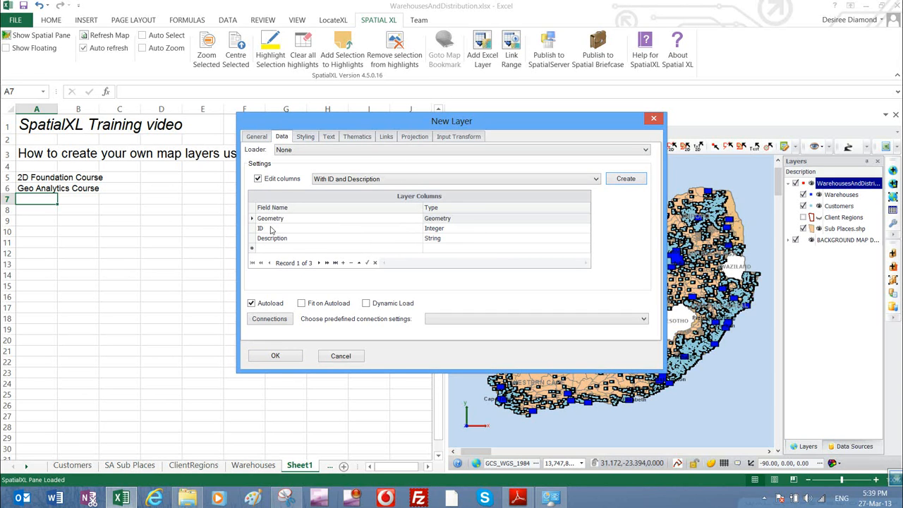
click(258, 141)
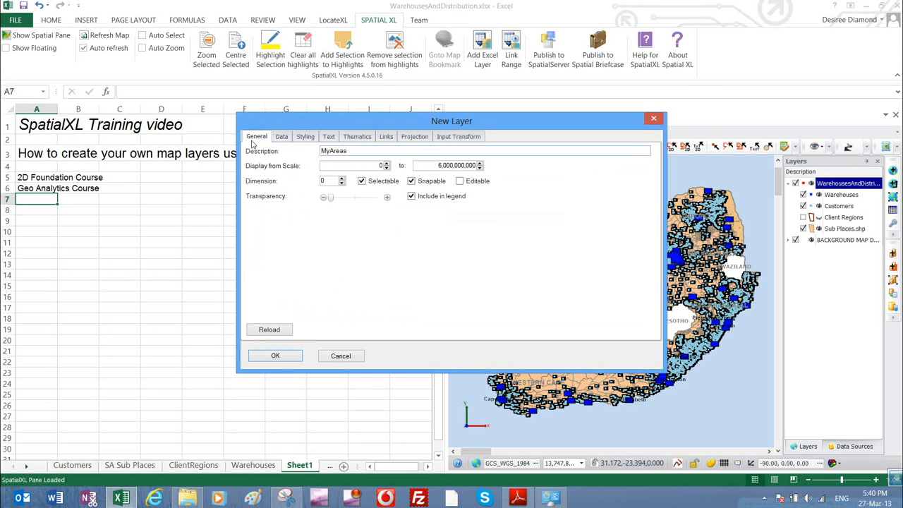
click(275, 356)
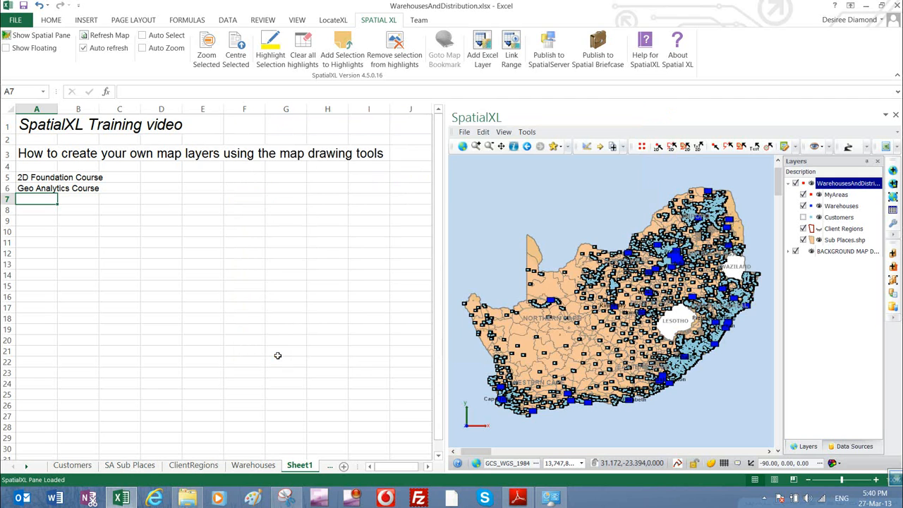
Make MyAreas the active layer and keep it selected in the layer list.
right_click(835, 195)
click(779, 447)
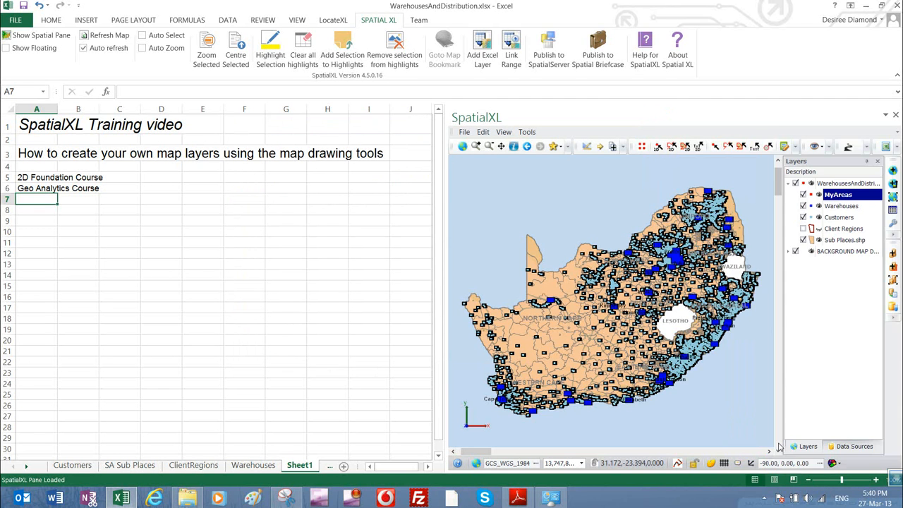
click(846, 207)
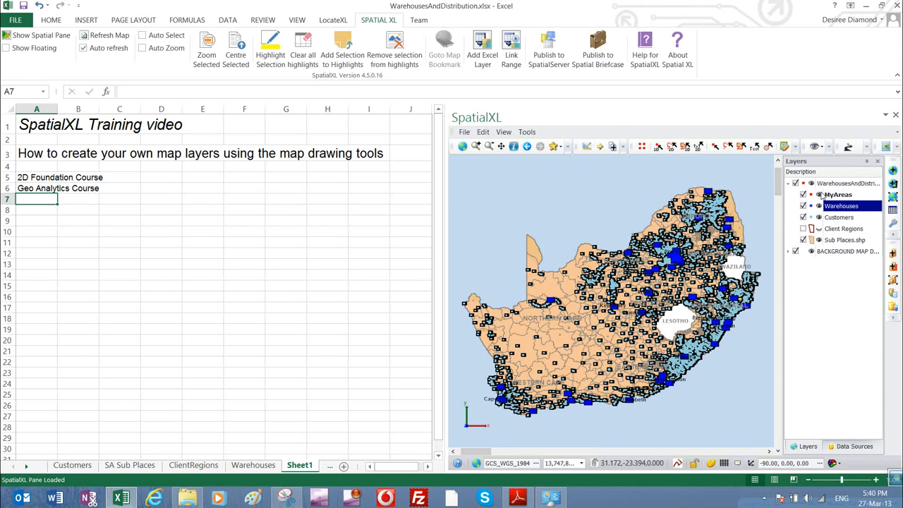
click(839, 196)
click(835, 202)
click(834, 197)
click(842, 214)
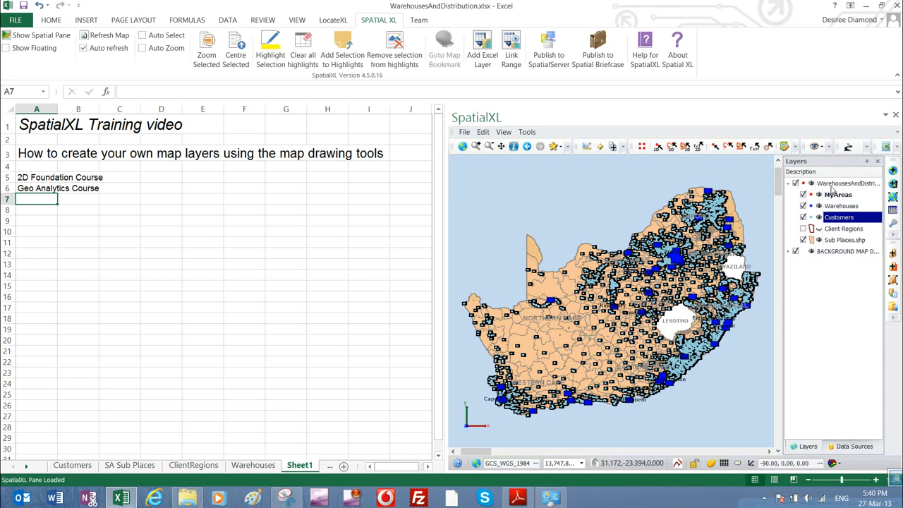
click(833, 197)
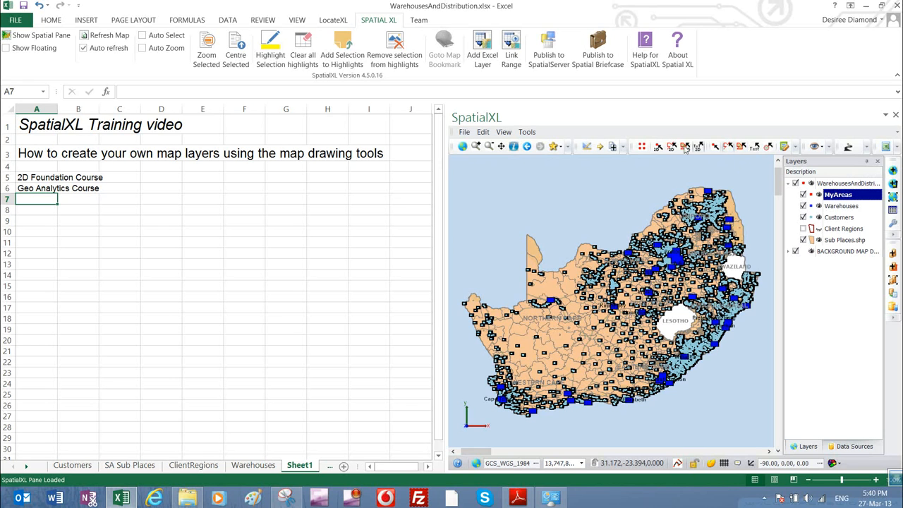
Draw a 2D polygon on MyAreas around Musina along the country's northern tip.
click(477, 146)
drag(630, 202, 752, 272)
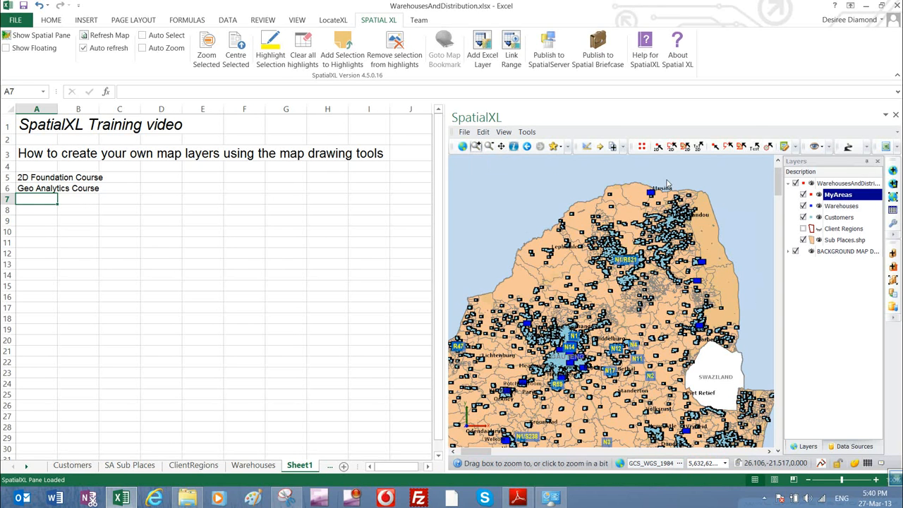
click(684, 147)
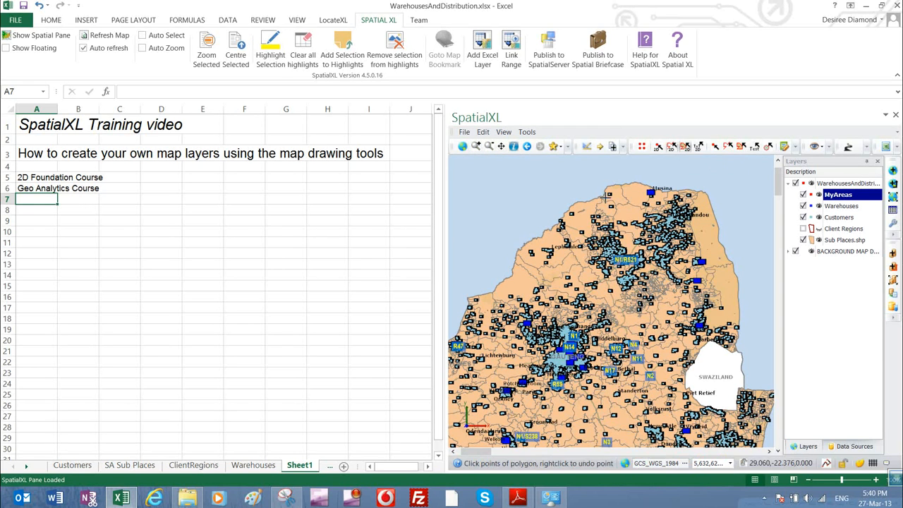
click(608, 197)
click(683, 214)
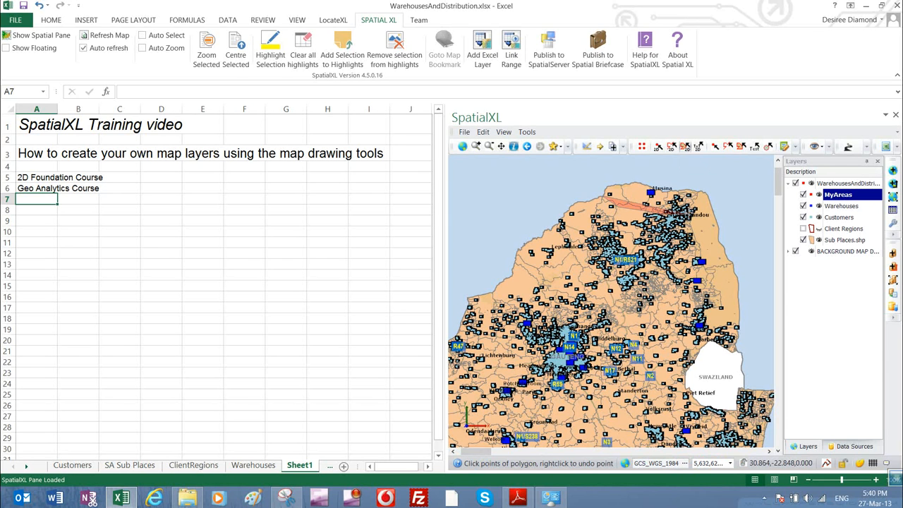
click(698, 188)
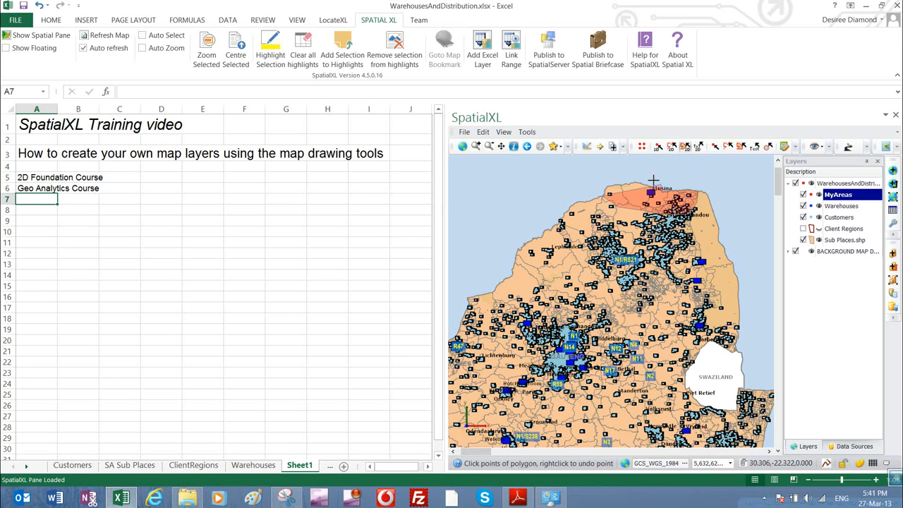
double_click(605, 183)
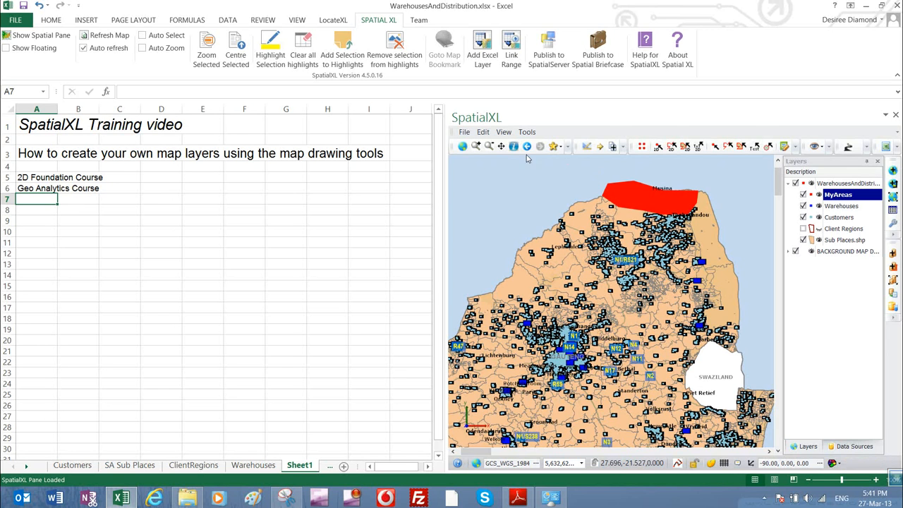
Draw a second polygon directly southwest of the Musina area, following its lower edge and the national border.
click(685, 148)
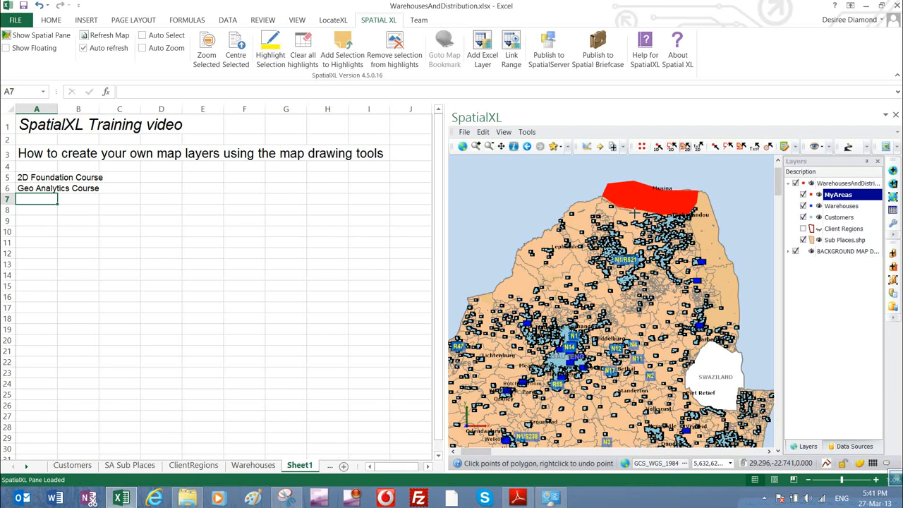
click(664, 213)
click(655, 247)
click(592, 244)
click(570, 231)
click(566, 213)
double_click(576, 202)
Draw a third polygon around Thohoyandou, adjoining the first two areas and reaching south past the N1/R521 label.
click(741, 147)
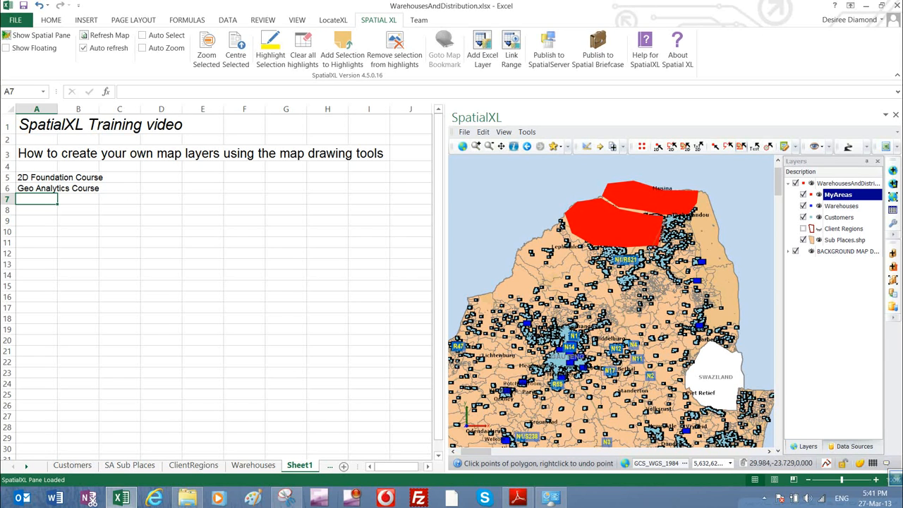
click(622, 247)
click(625, 280)
click(673, 283)
click(701, 261)
click(710, 221)
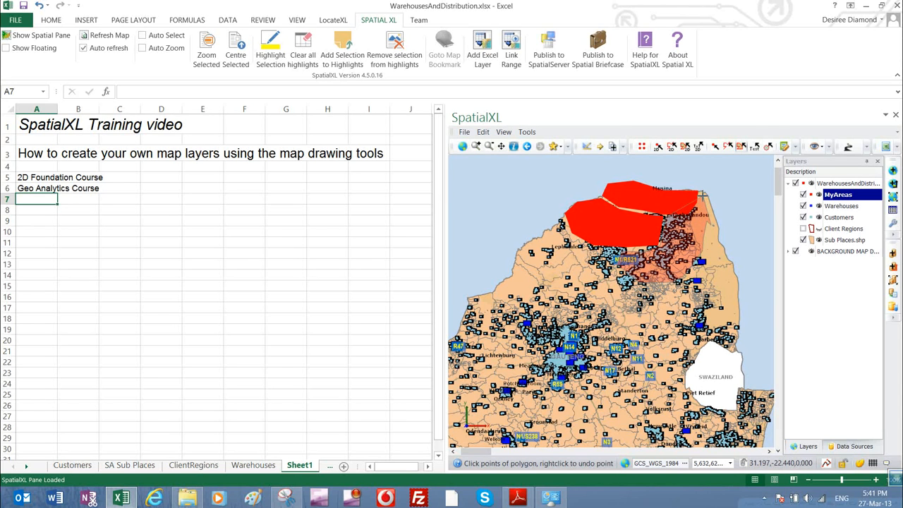
click(703, 196)
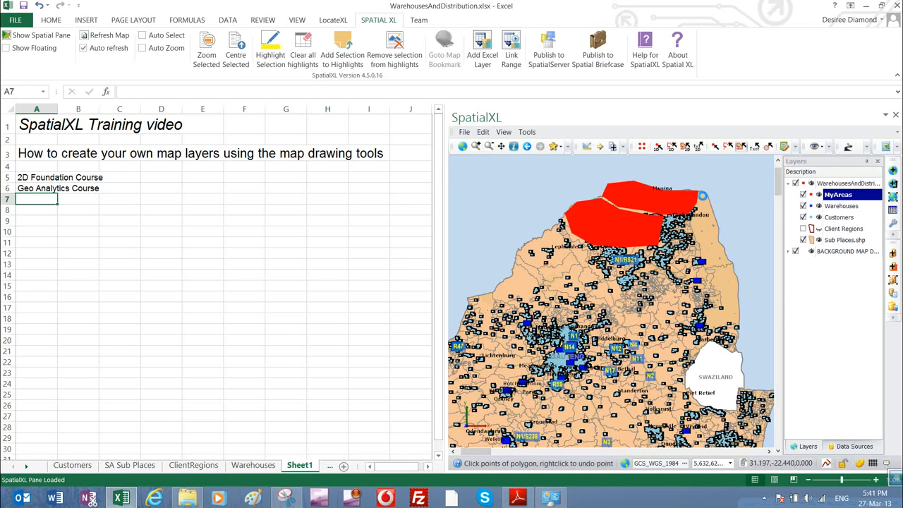
click(702, 195)
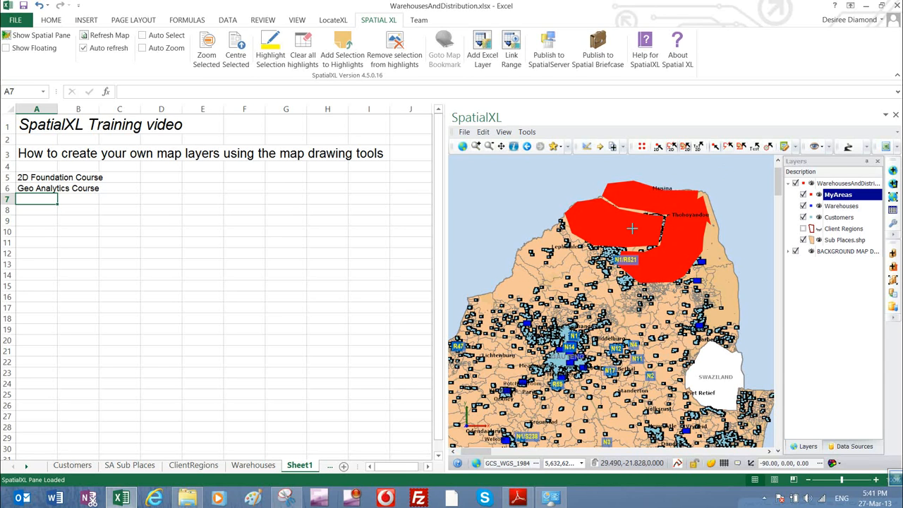
Set the MyAreas fill colour to 217, 150, 148 and reduce its opacity to 139.
right_click(837, 199)
click(798, 143)
click(305, 136)
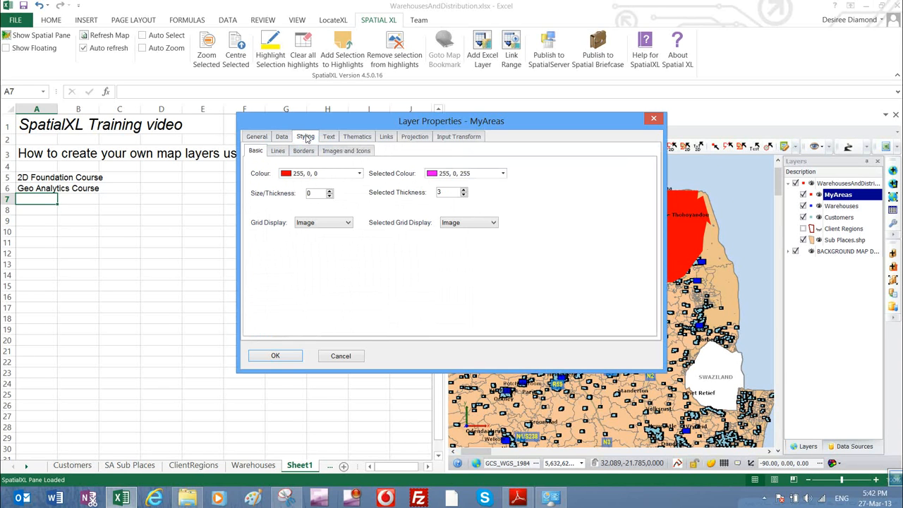
click(360, 173)
click(348, 245)
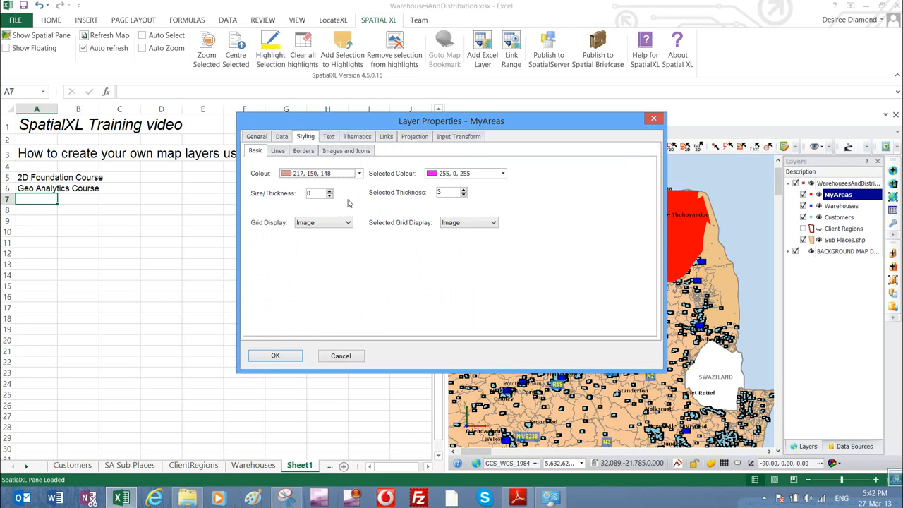
click(359, 173)
click(338, 301)
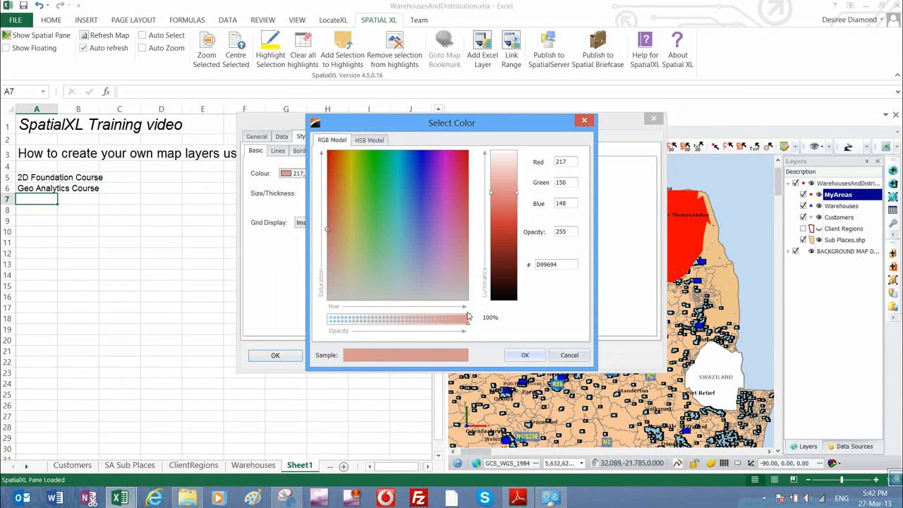
drag(469, 318, 404, 318)
click(522, 356)
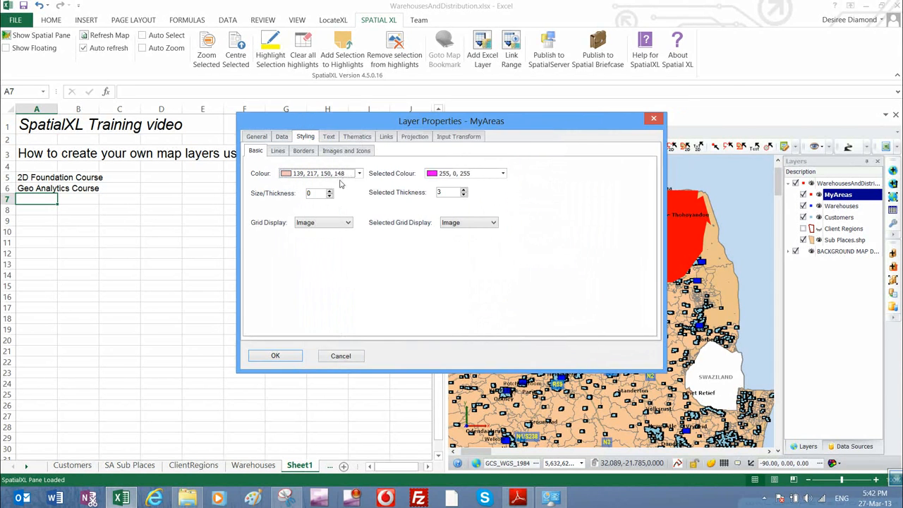
Set the MyAreas border thickness to 1 and apply the layer properties.
click(303, 151)
click(324, 164)
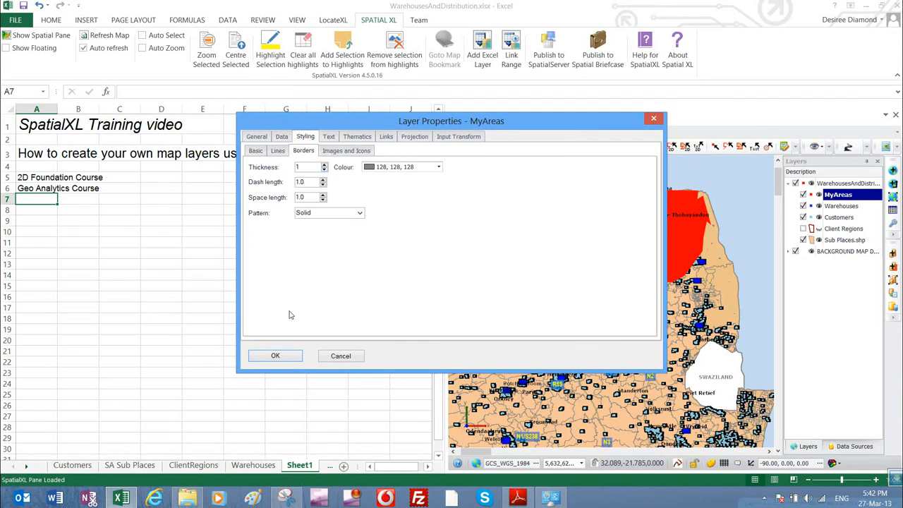
click(275, 355)
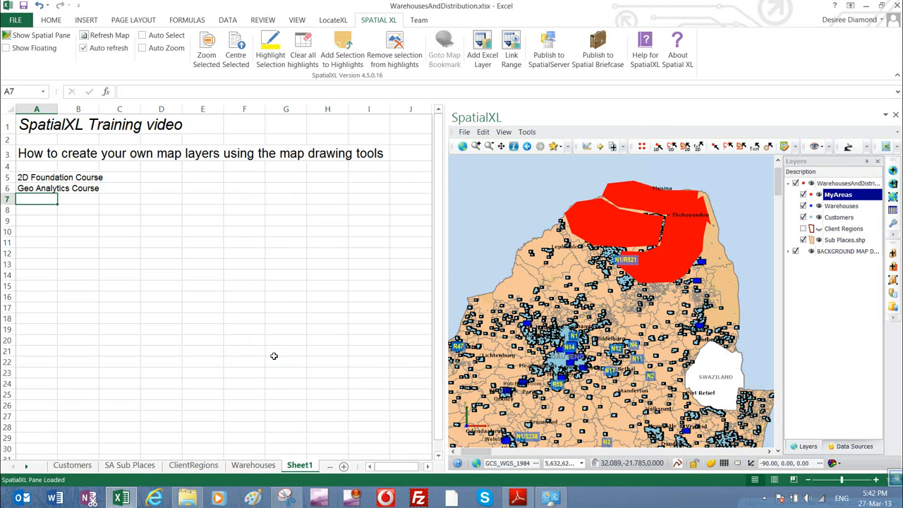
View the MyAreas layer data and enter the IDs 1, 2 and 3 for the three polygons.
right_click(836, 199)
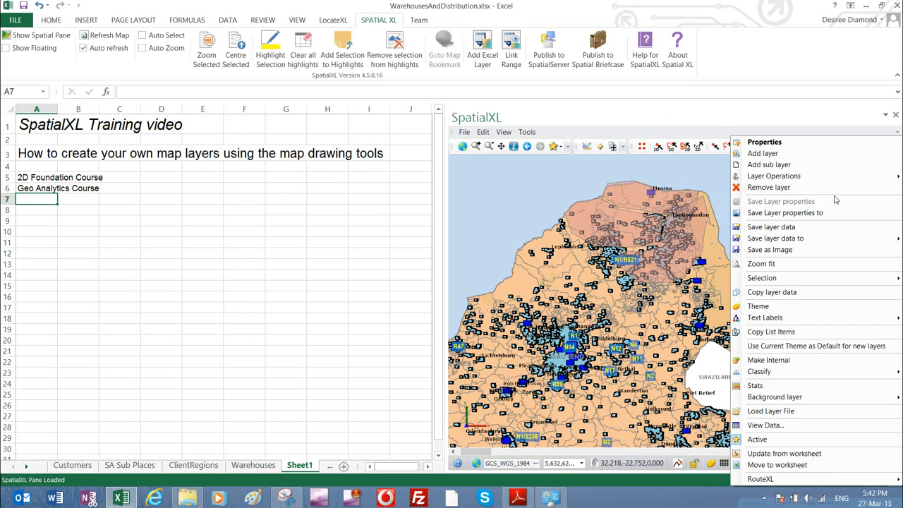
click(776, 426)
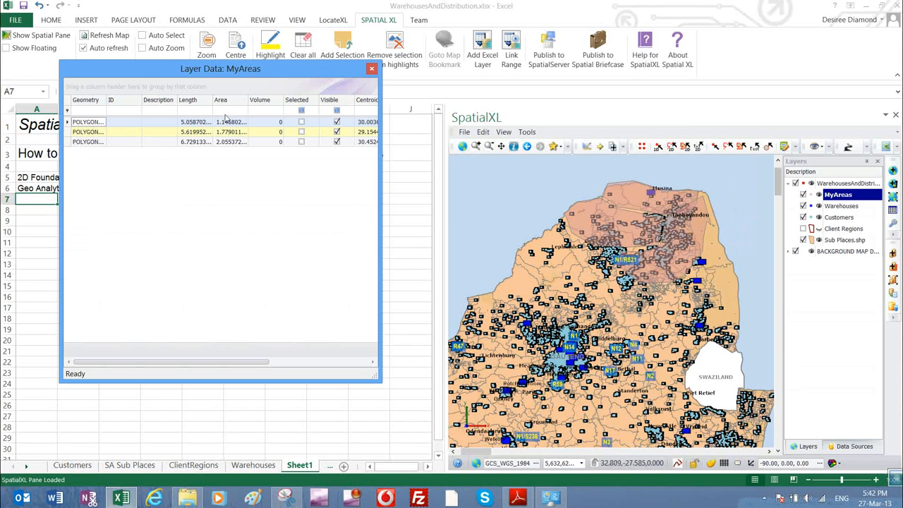
click(131, 121)
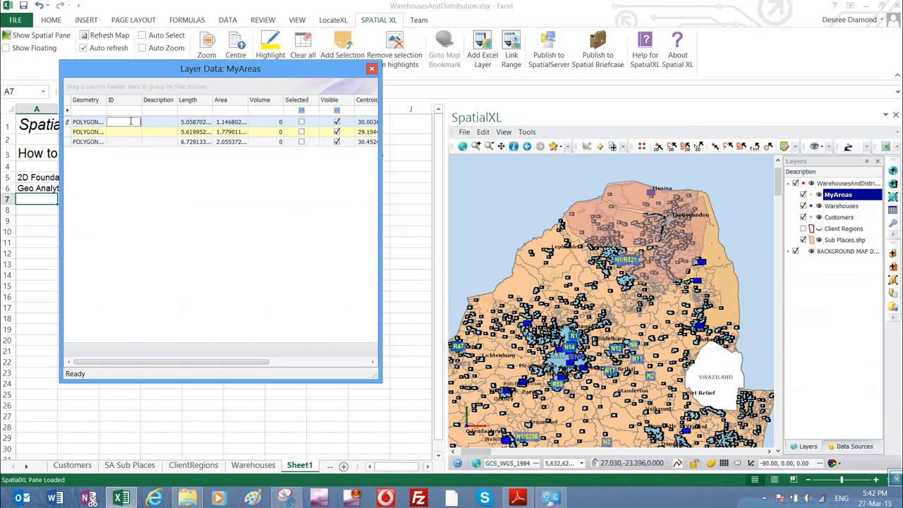
click(132, 132)
click(137, 144)
text(3)
Enter the descriptions Area01, Area02 and Area03 for polygons 1, 2 and 3 and close the layer data.
click(166, 123)
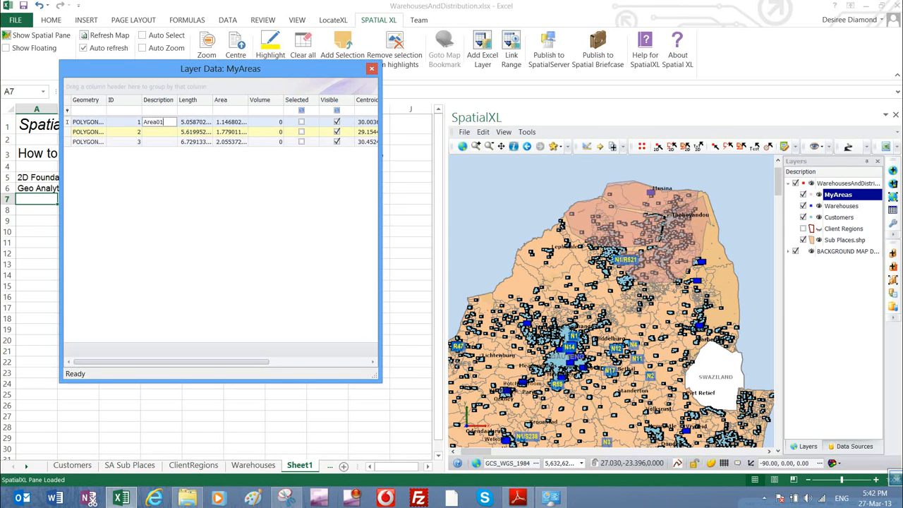
click(161, 132)
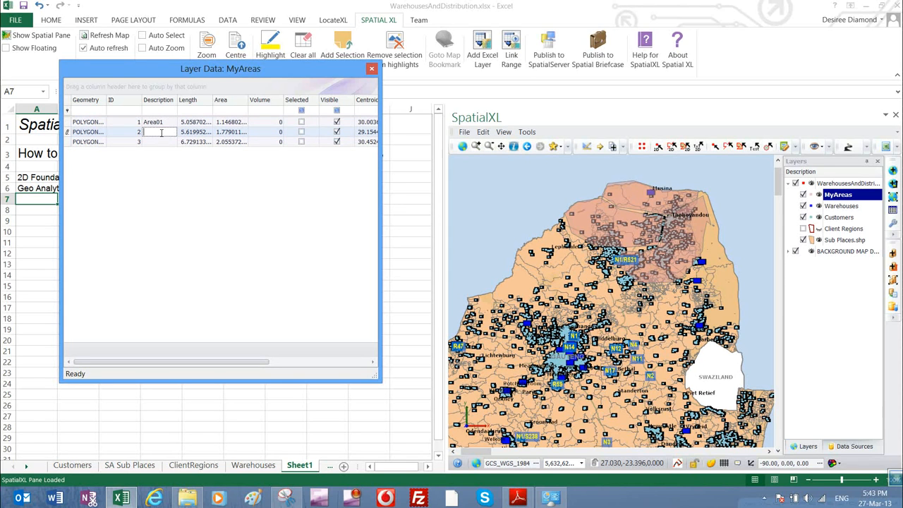
click(160, 142)
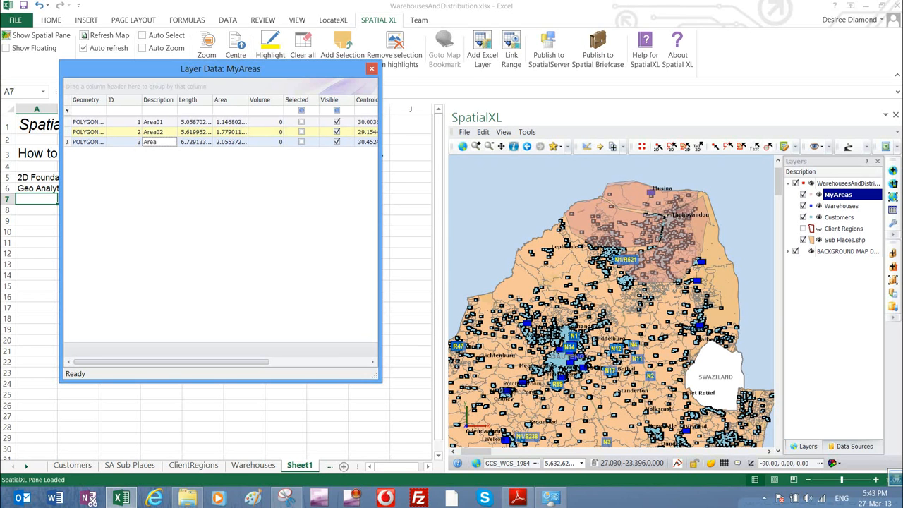
click(370, 71)
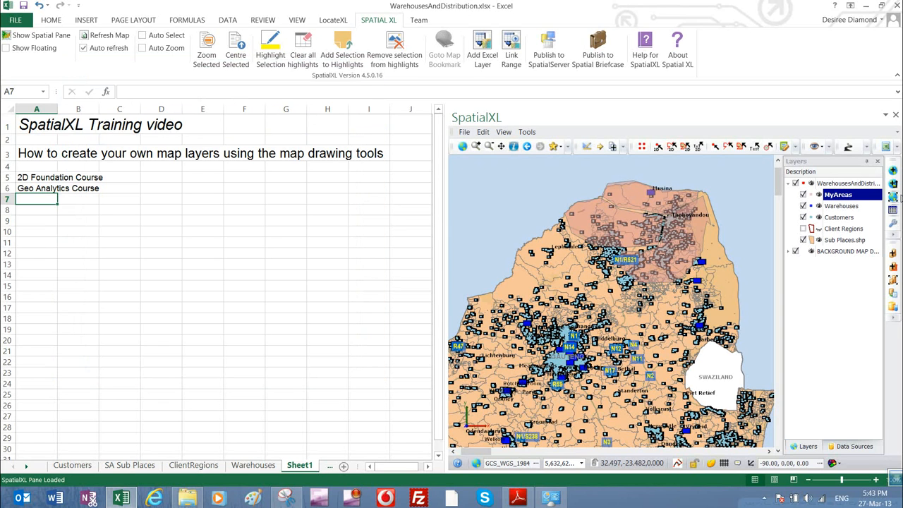
Label the MyAreas polygons on the map with their ID.
right_click(836, 197)
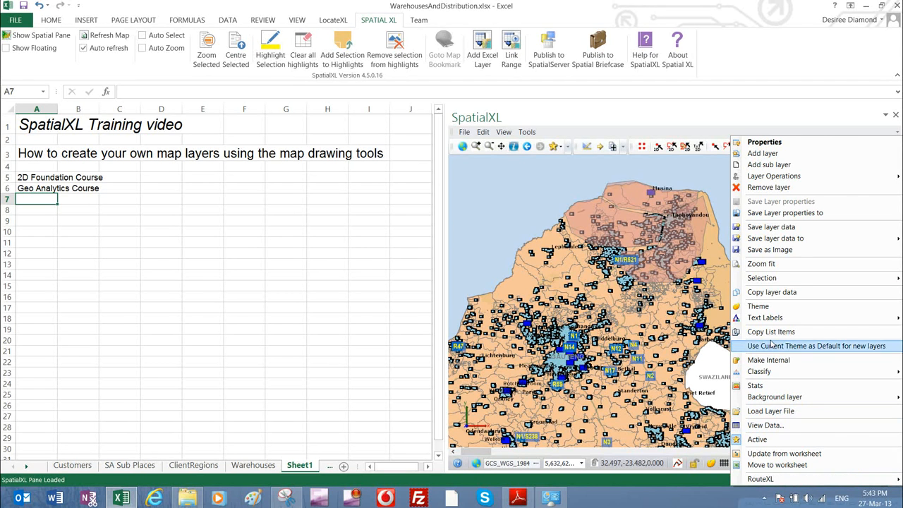
mouse_move(771, 318)
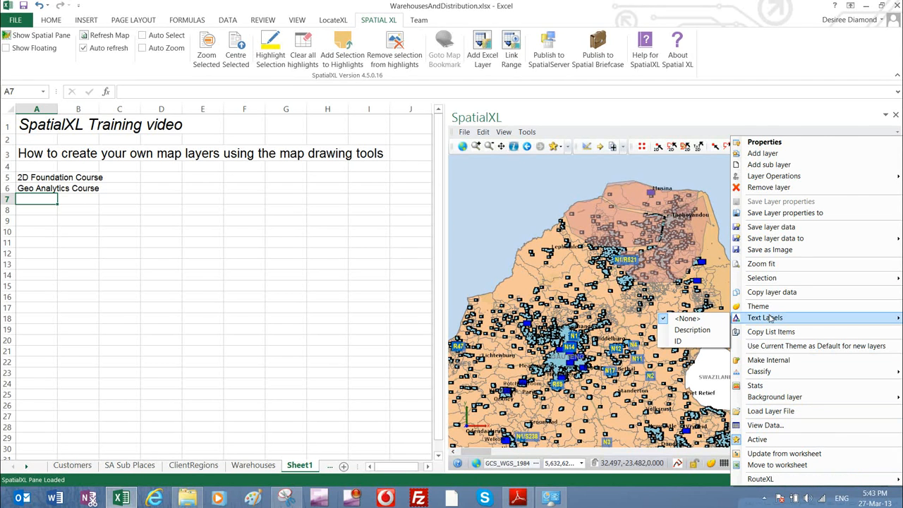
click(697, 343)
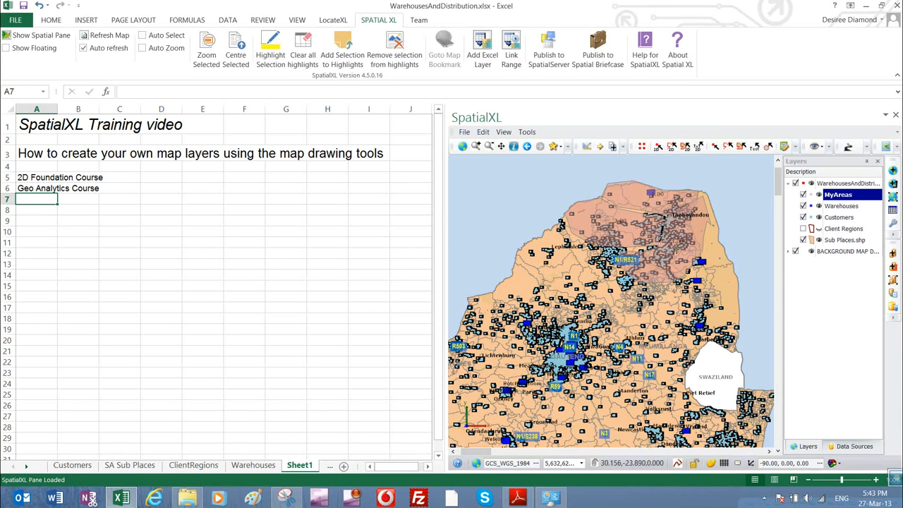
Set the text labels of the MyAreas polygons to the Description field.
right_click(829, 197)
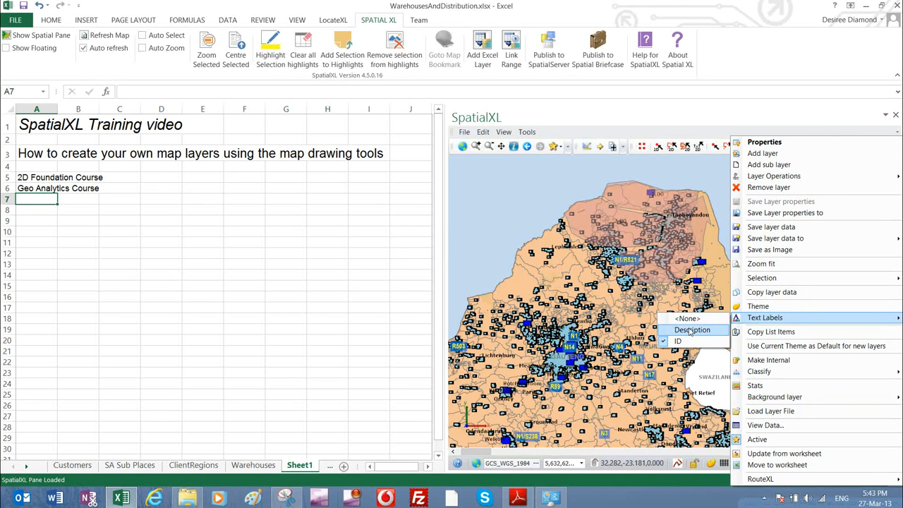
click(691, 328)
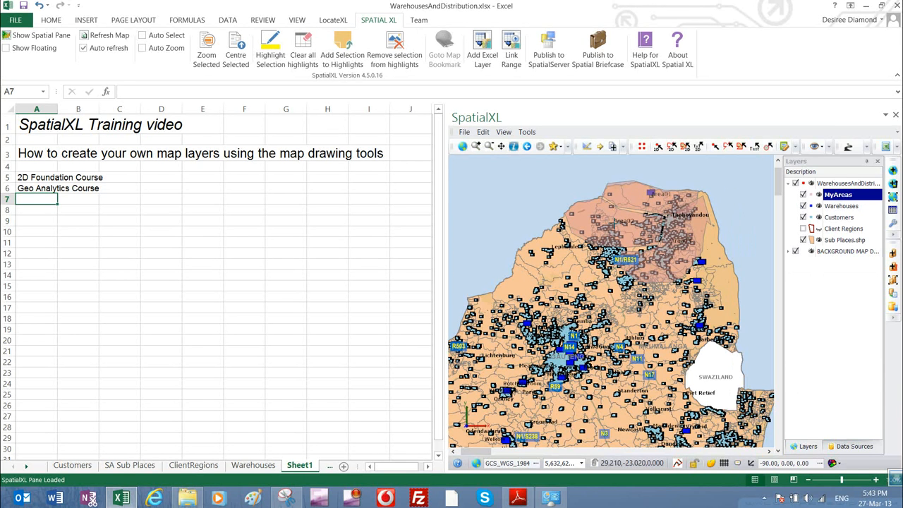
Turn on a text border for the MyAreas labels and set its width to 1.
right_click(836, 200)
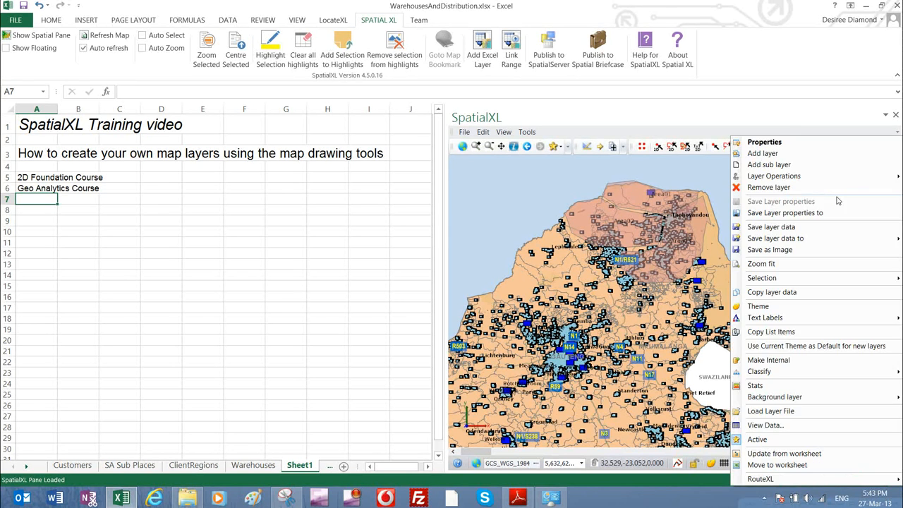
click(799, 143)
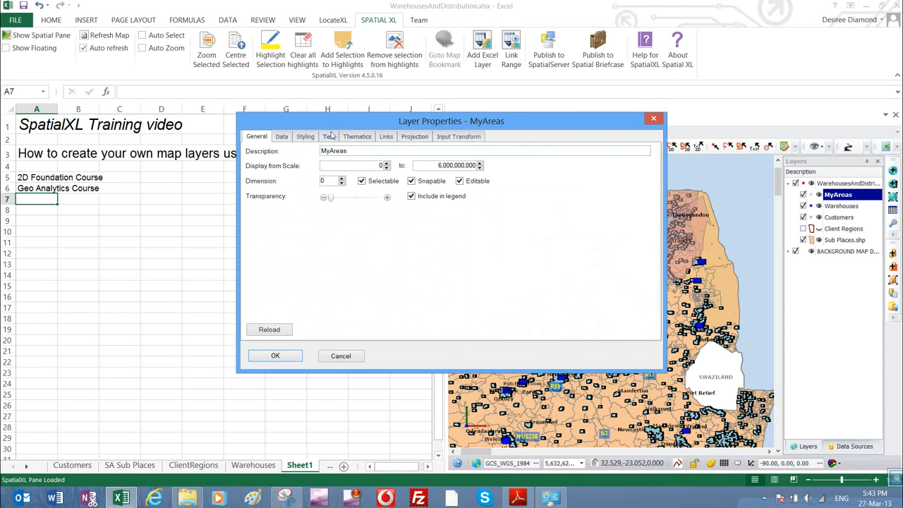
click(330, 136)
click(316, 149)
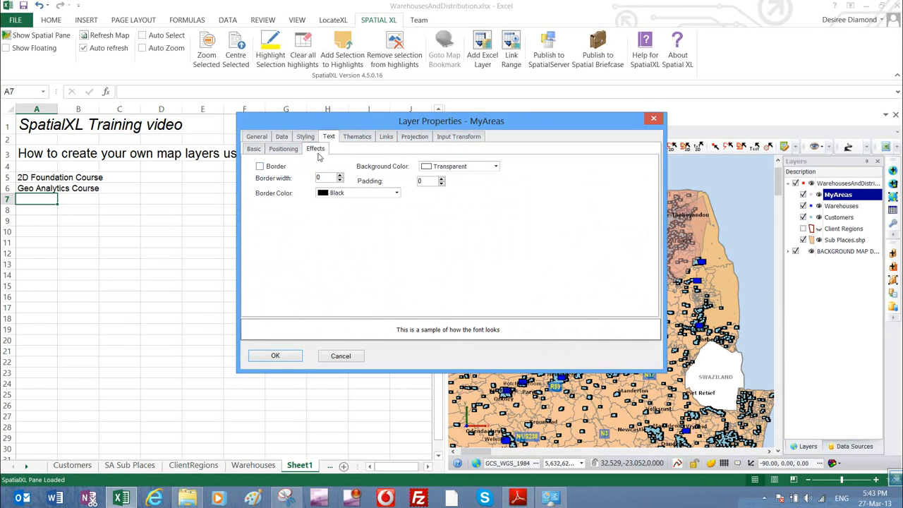
click(259, 166)
click(339, 175)
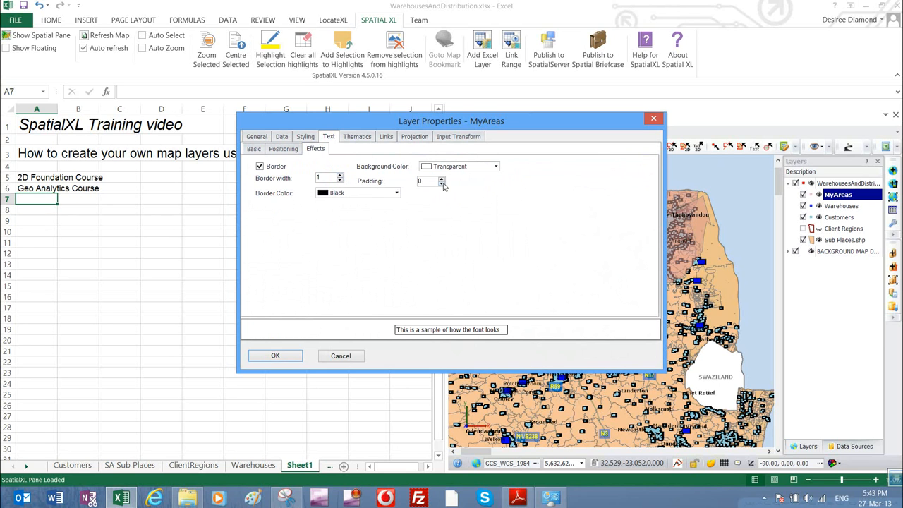
Give the MyAreas labels a white background (255, 255, 255) with opacity 103 and apply the layer properties.
click(495, 167)
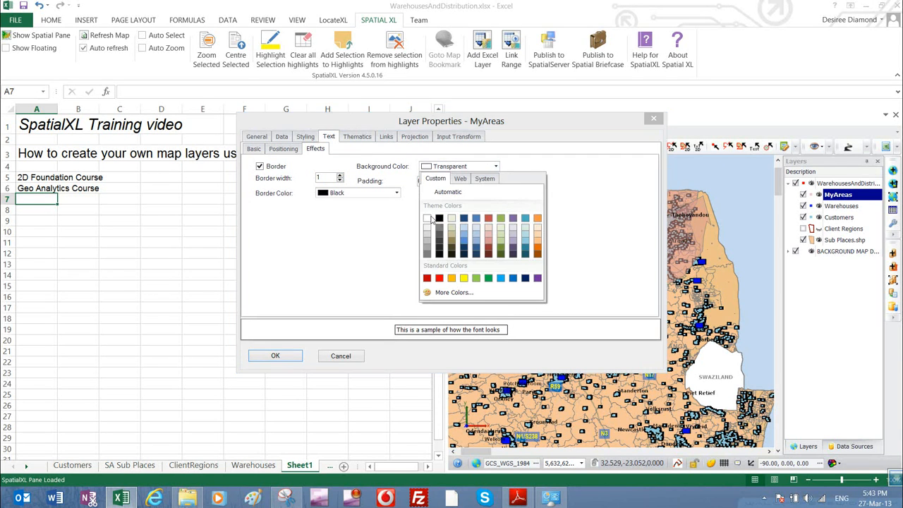
click(427, 218)
click(495, 166)
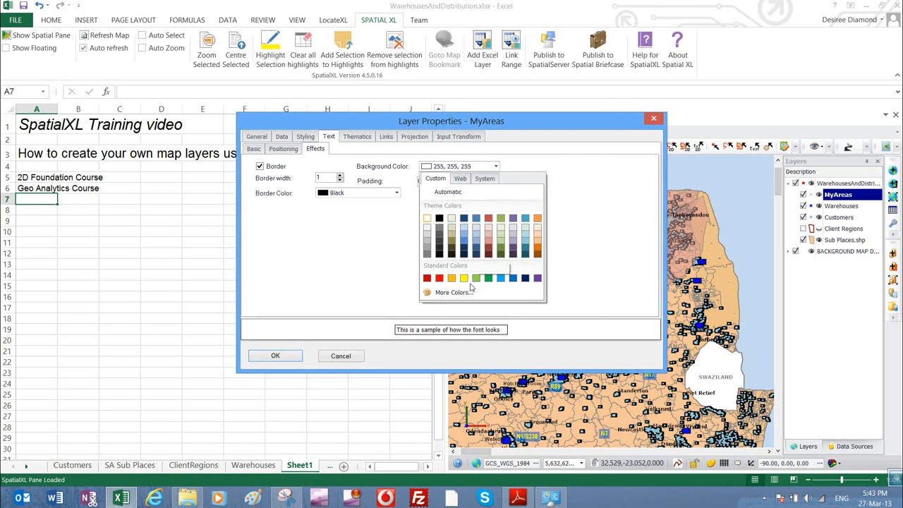
click(468, 295)
drag(465, 317, 384, 319)
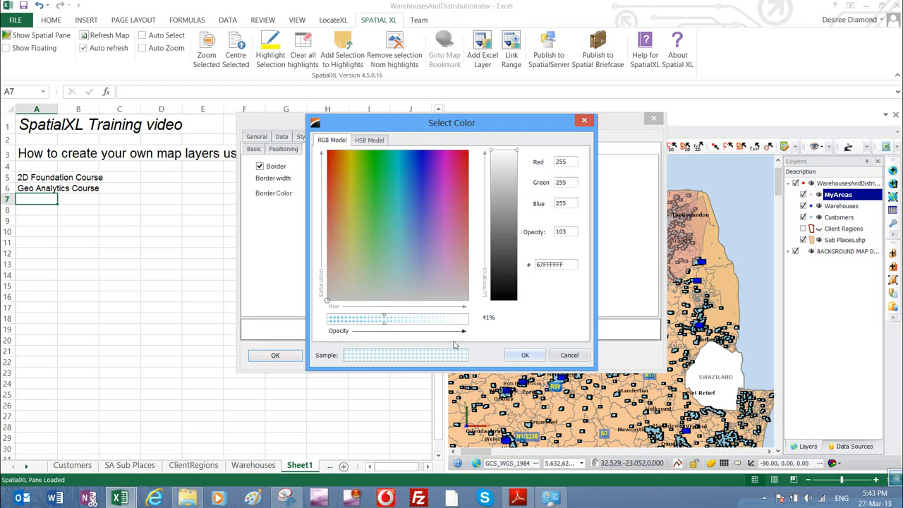
click(524, 356)
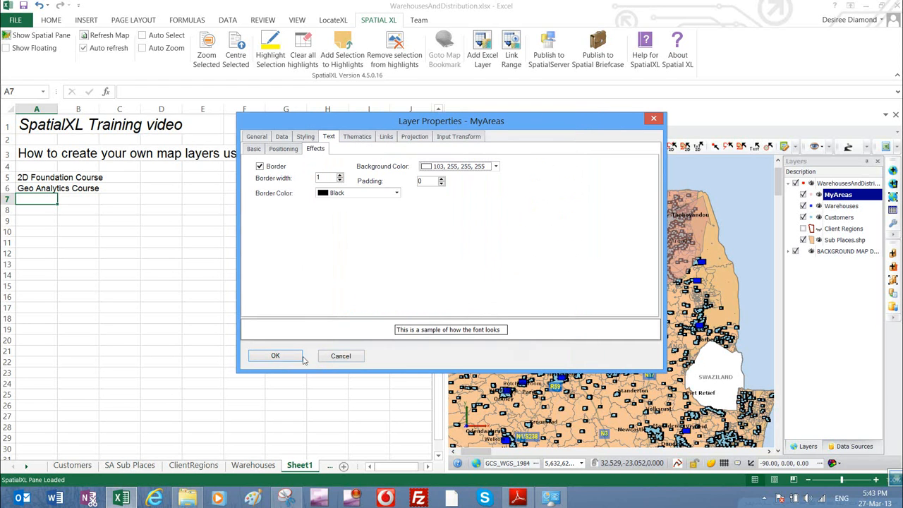
click(273, 356)
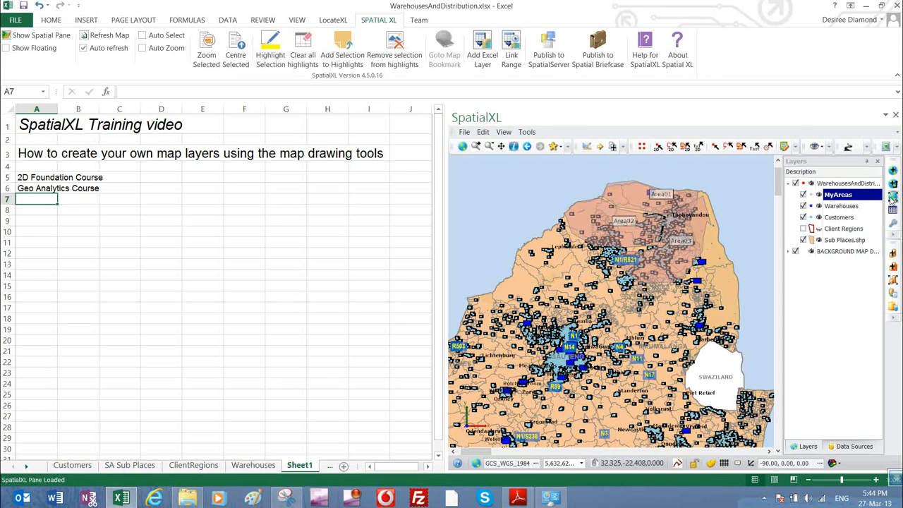
Edit the Area01 polygon, moving its northern and northwestern vertices to follow the country's border more closely.
click(892, 198)
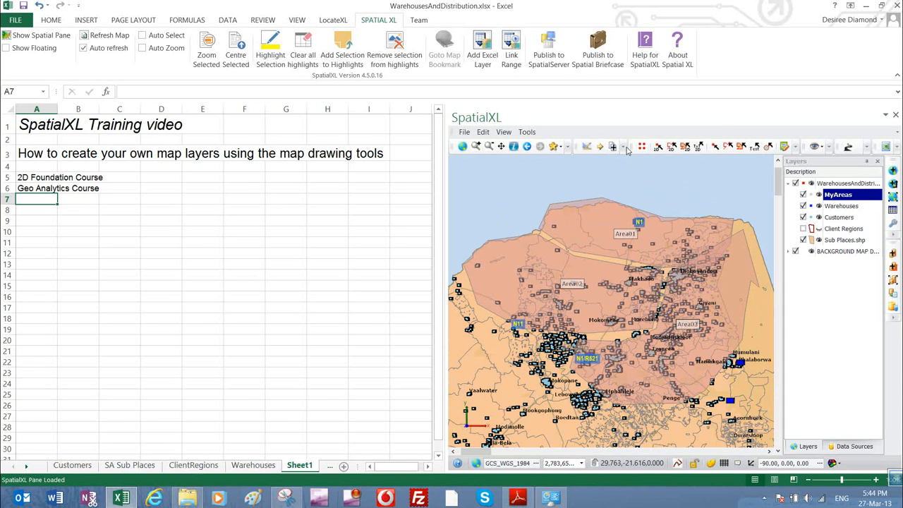
click(784, 147)
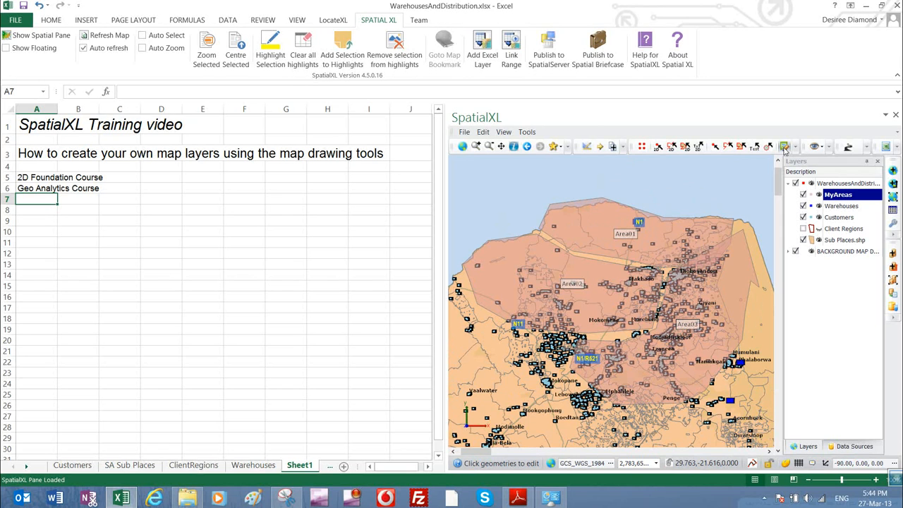
click(581, 206)
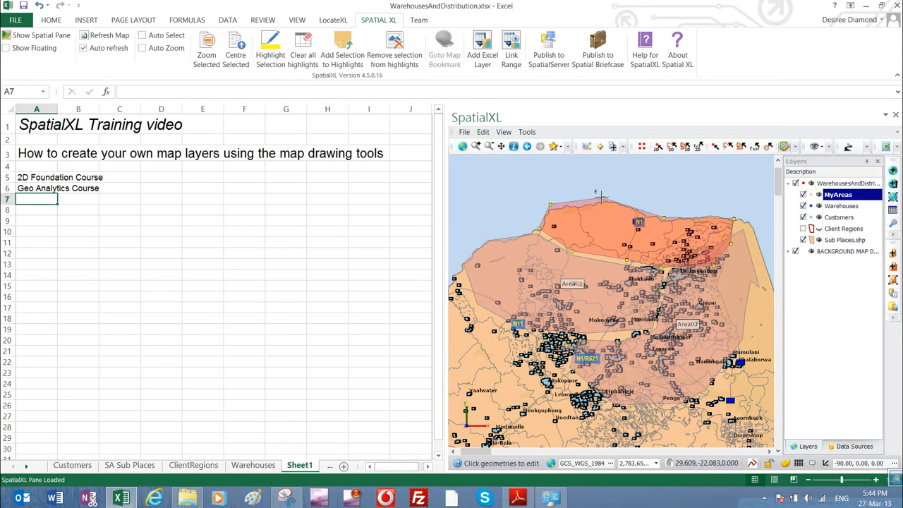
drag(601, 199, 603, 203)
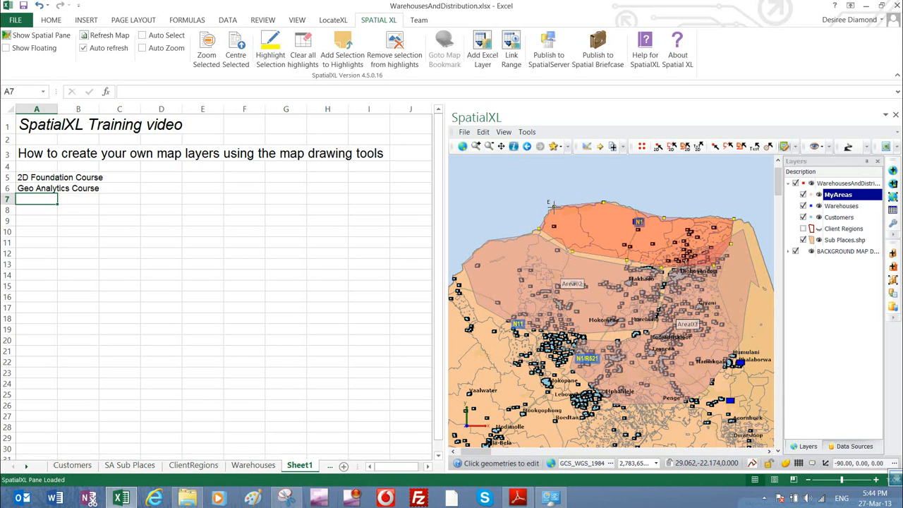
drag(547, 202, 537, 228)
click(753, 463)
drag(604, 204, 606, 202)
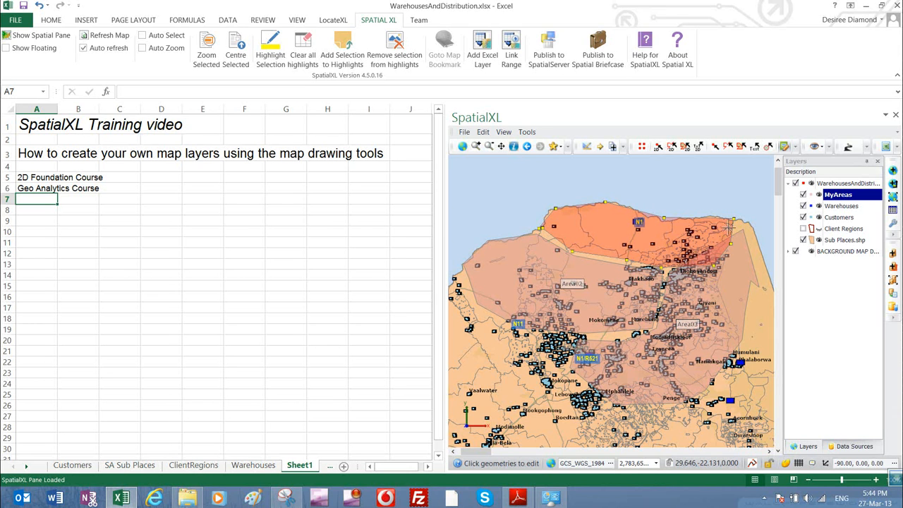
Insert a vertex before Area01's northernmost vertex and place it on the border just north of the N1 label.
right_click(604, 202)
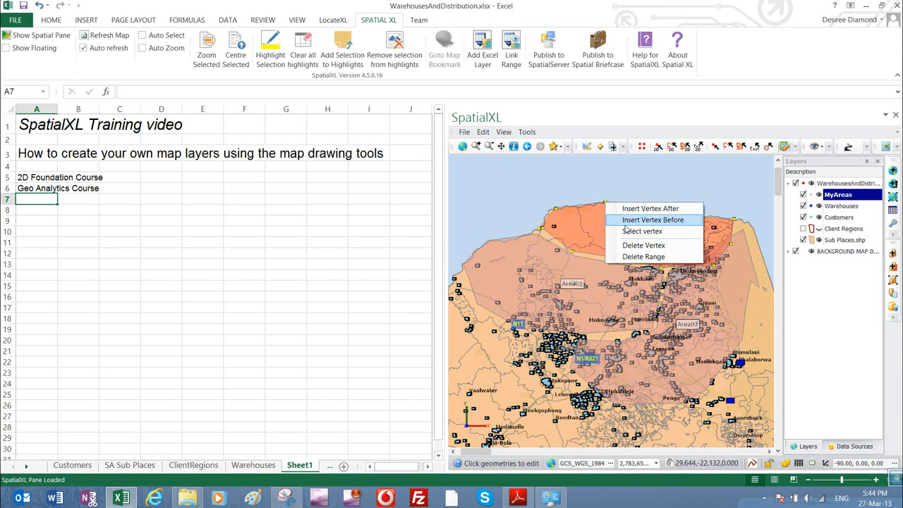
click(628, 221)
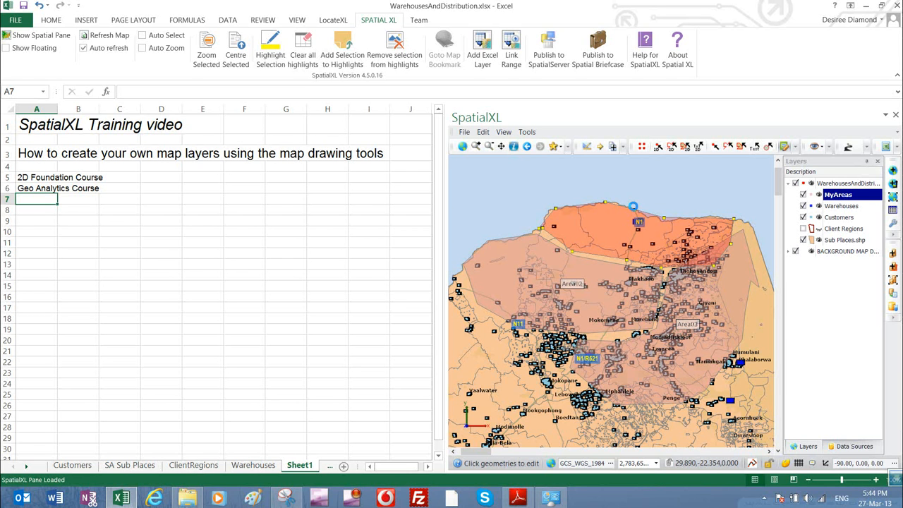
click(632, 206)
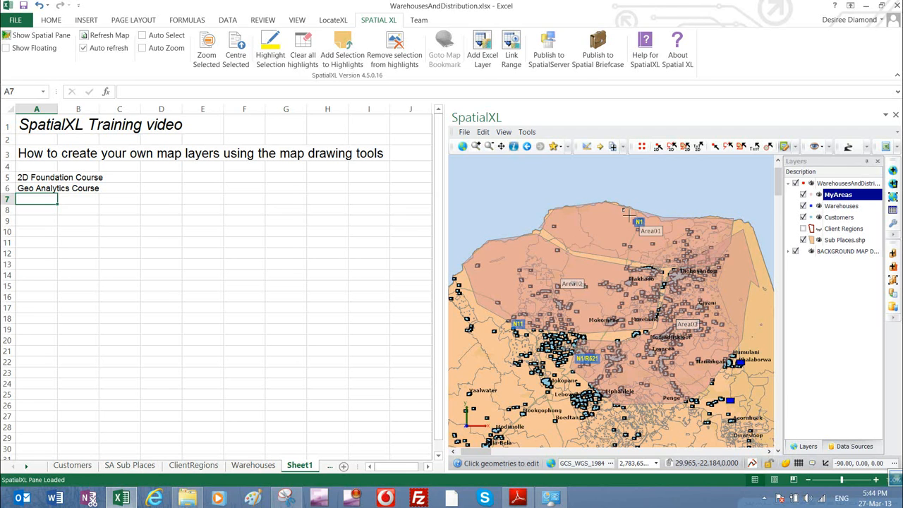
Trim the southeastern edge of Area01, complete the edit and leave geometry editing.
click(635, 210)
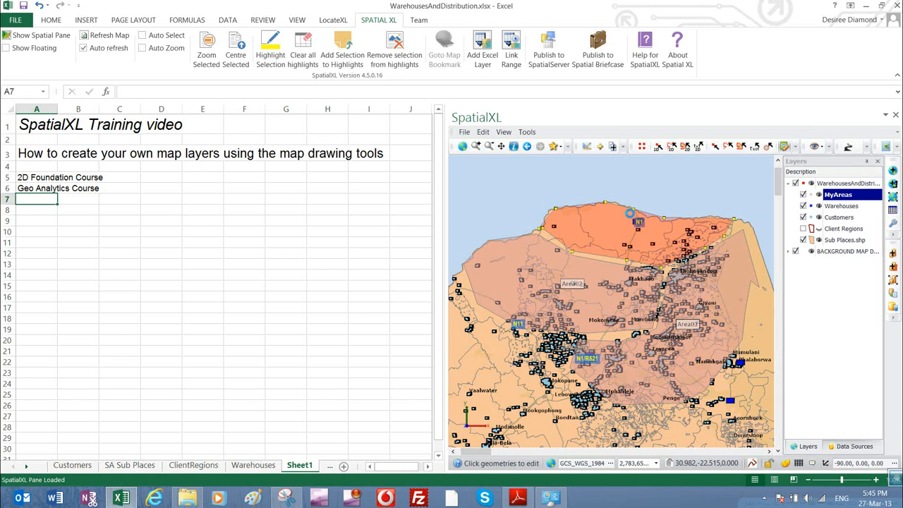
click(629, 215)
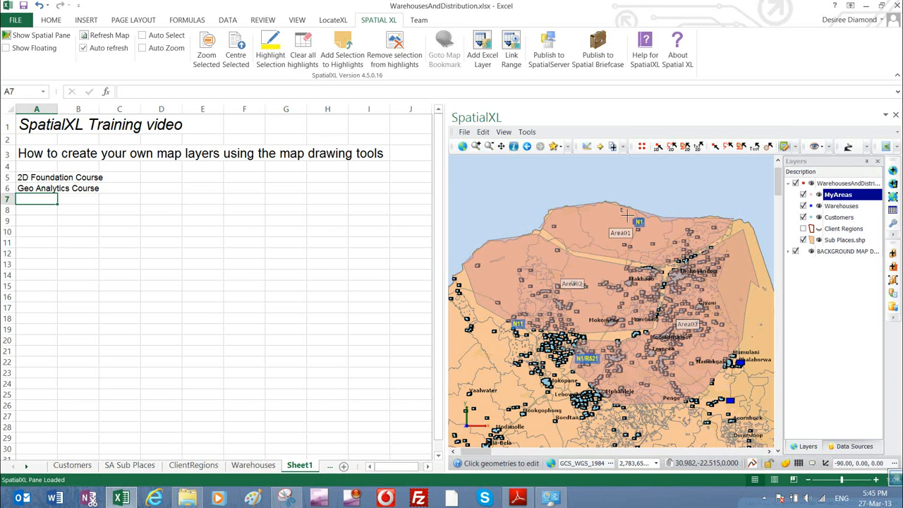
click(787, 148)
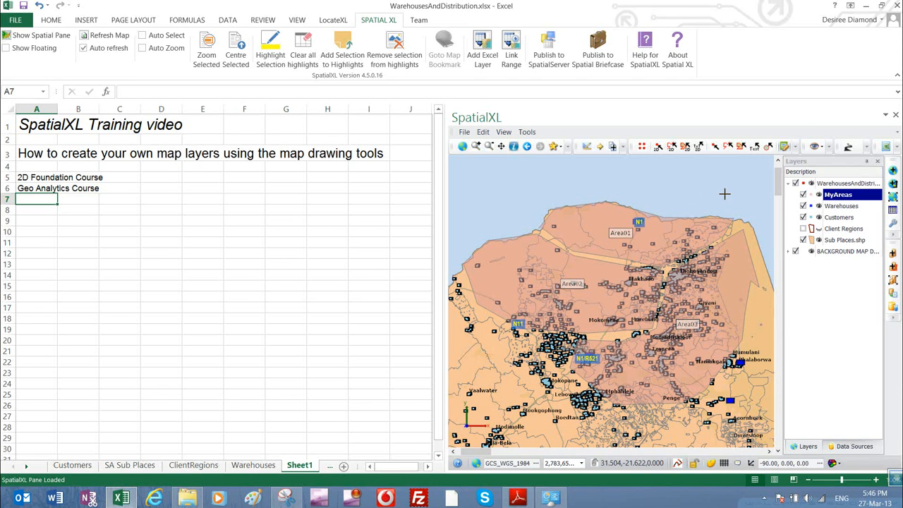
Select the Area01 polygon by clicking and delete it from the MyAreas layer.
click(553, 146)
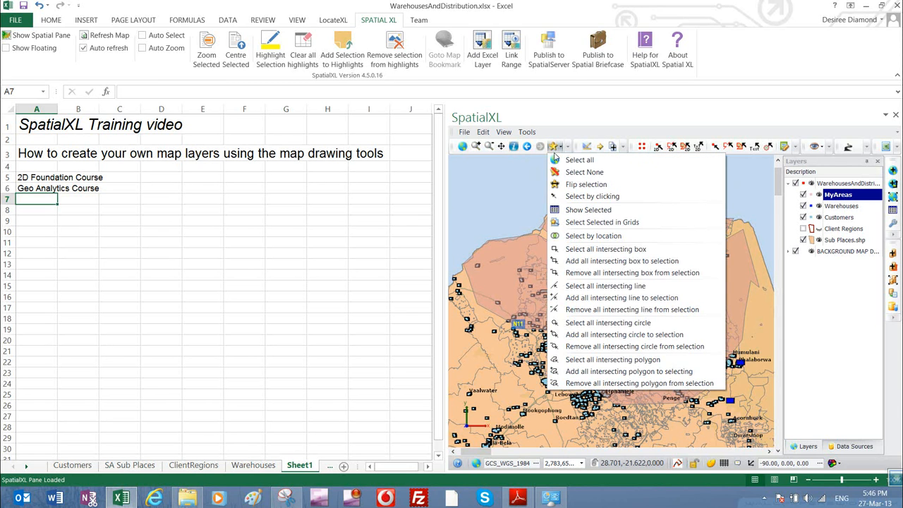
click(590, 197)
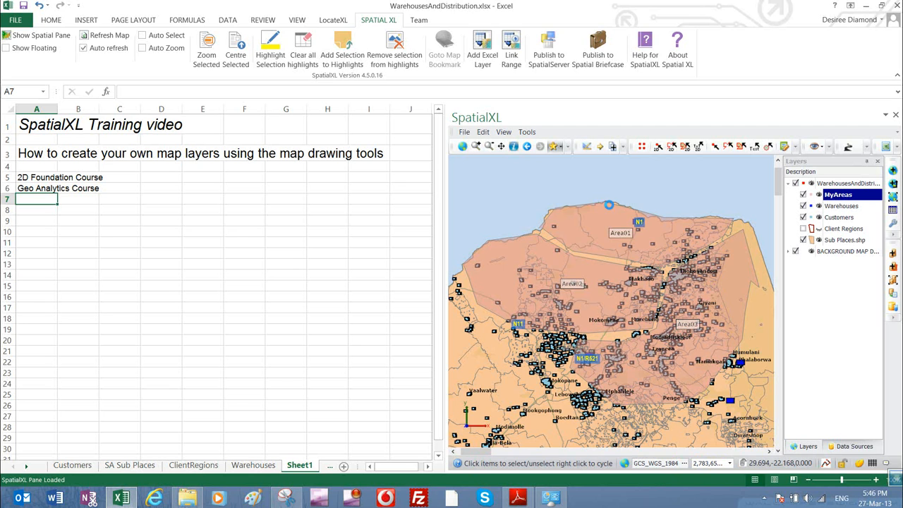
click(609, 204)
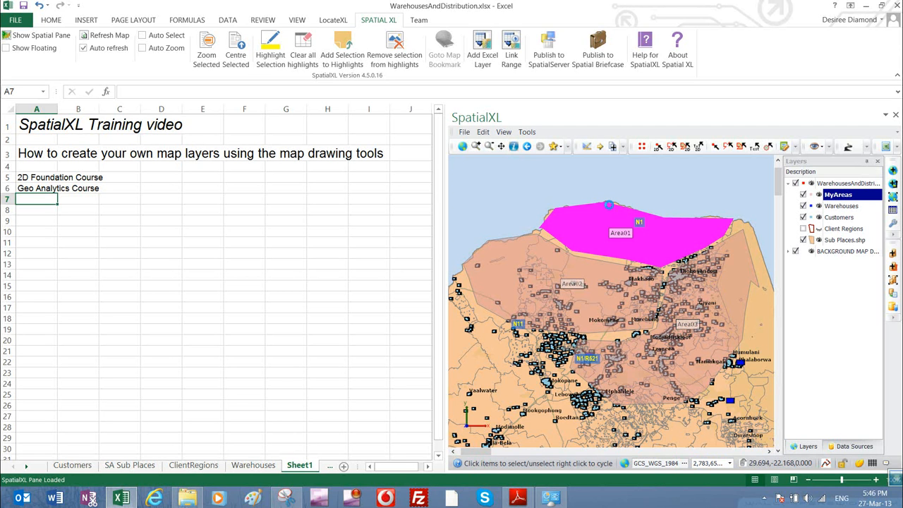
key(Delete)
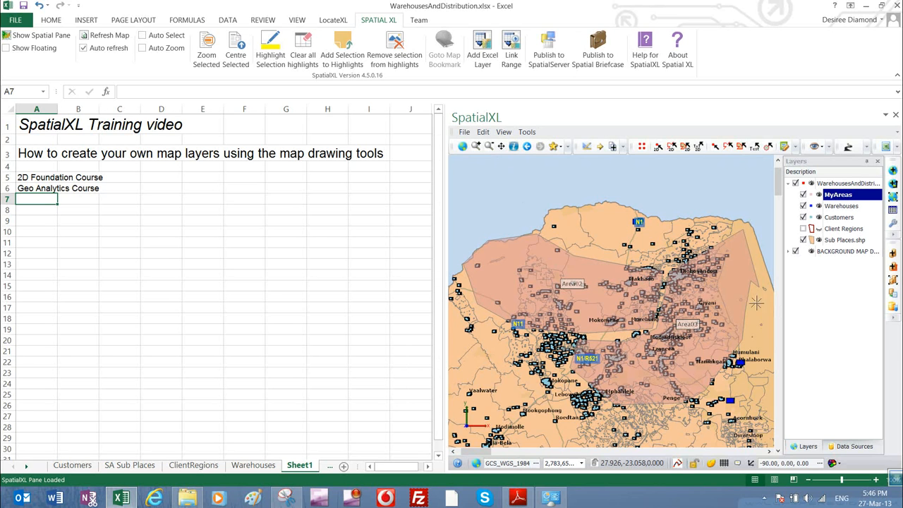
Save the MyAreas layer data to the Desktop as a shape file named myareas, exporting all fields.
right_click(837, 199)
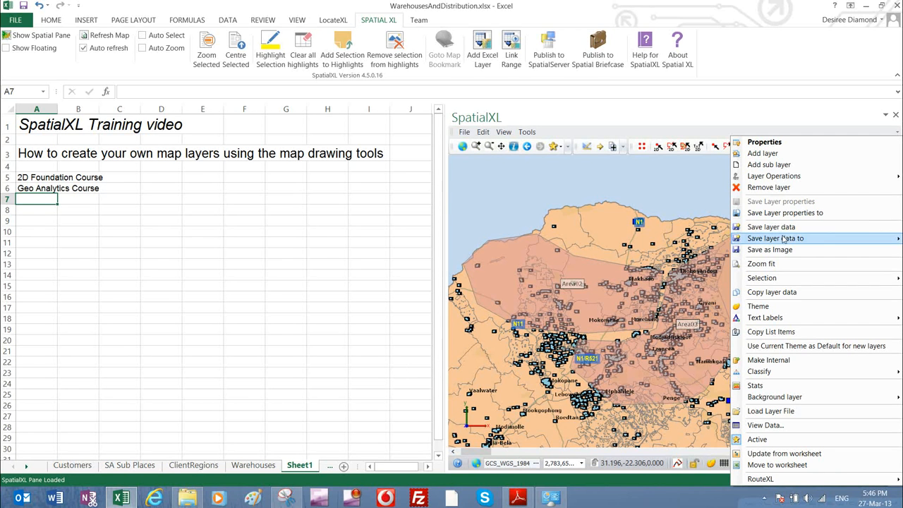
mouse_move(783, 238)
click(683, 240)
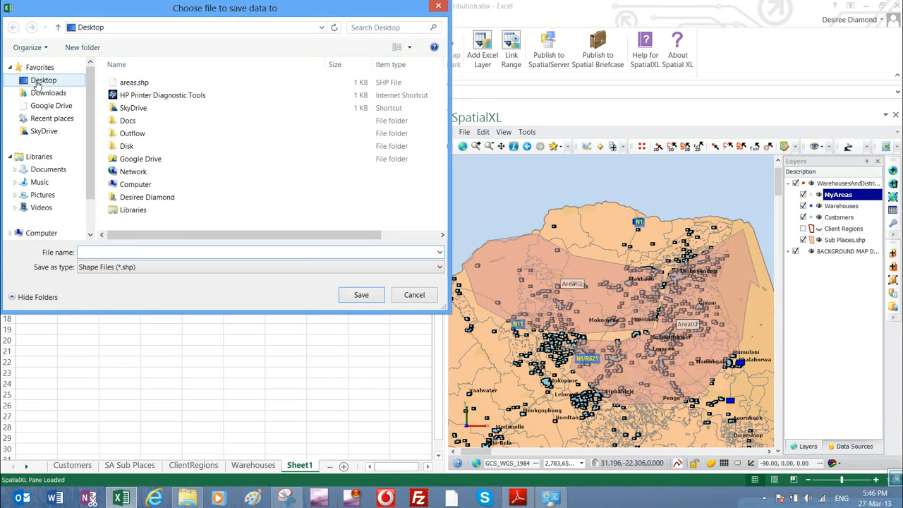
click(38, 85)
drag(91, 192, 90, 239)
click(86, 252)
text(my)
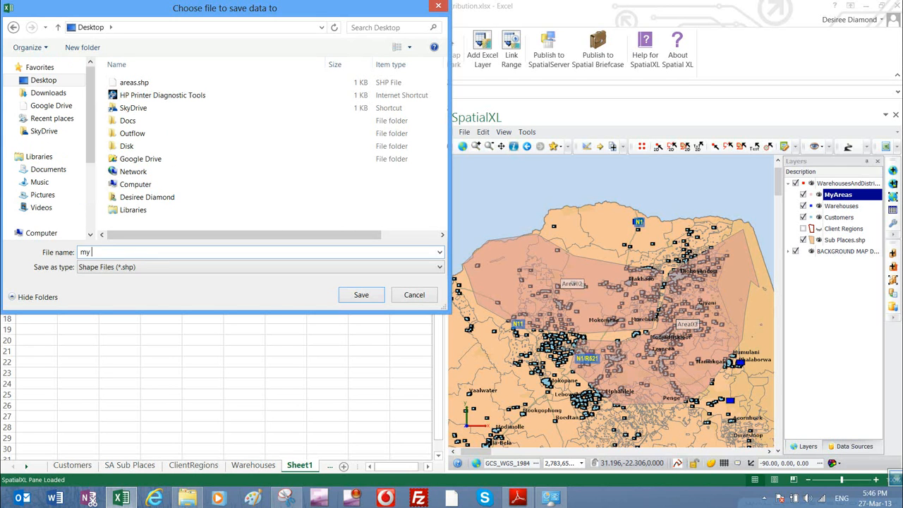
click(362, 295)
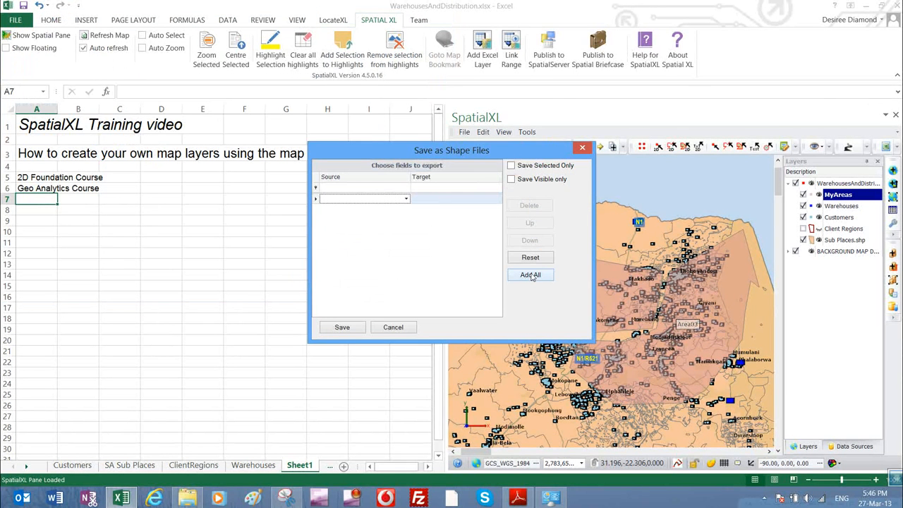
click(530, 275)
click(343, 328)
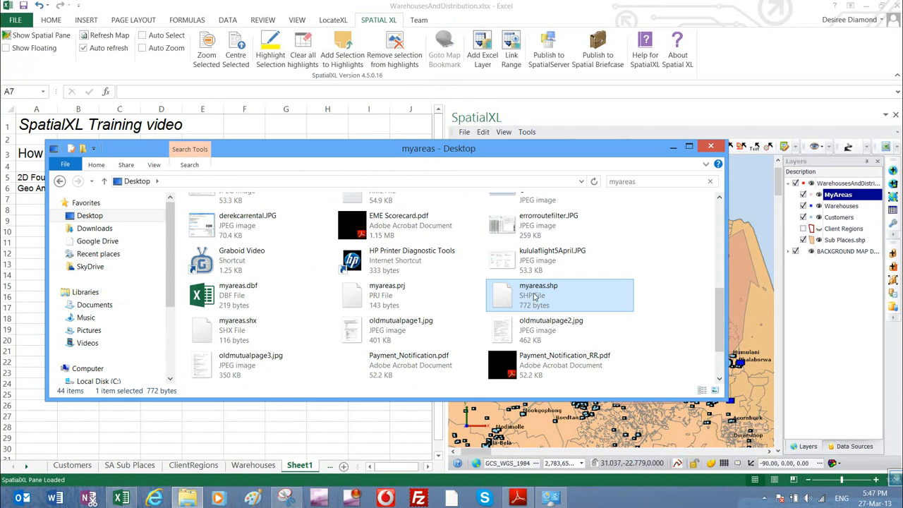
Add myareas.shp from the Desktop folder to the WarehousesAndDistribution map as a layer, close the folder window and hide the new layer.
drag(548, 291, 745, 214)
drag(776, 185, 796, 197)
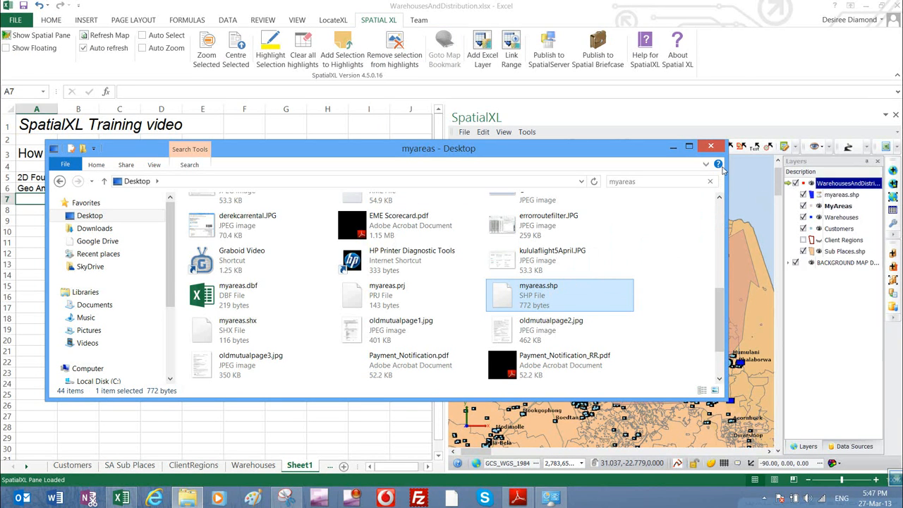
click(712, 148)
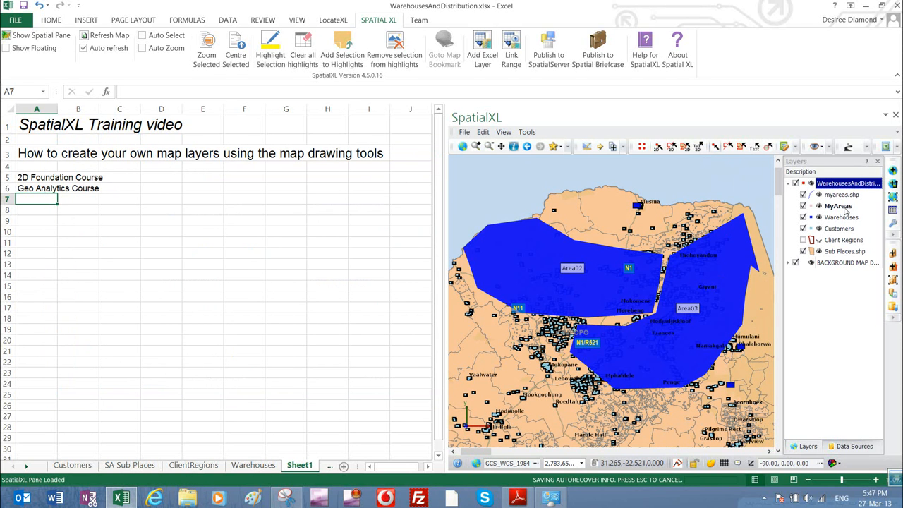
click(804, 196)
click(804, 196)
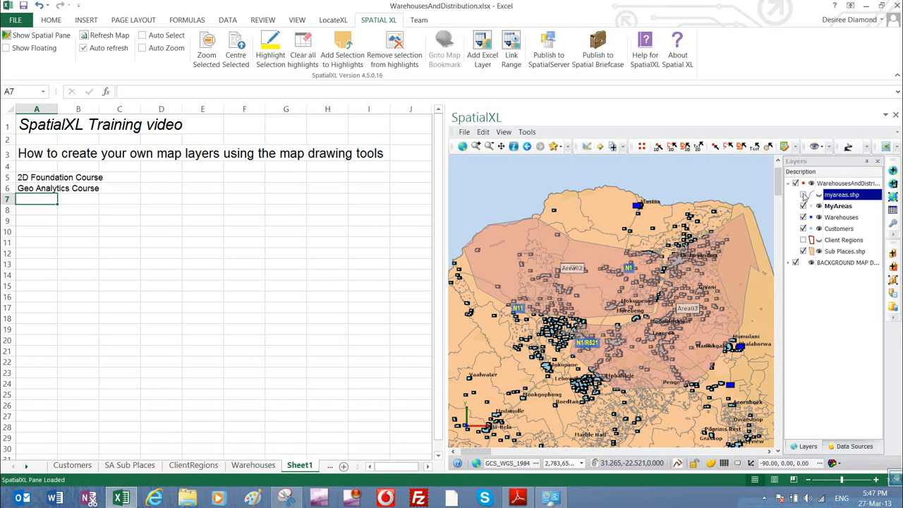